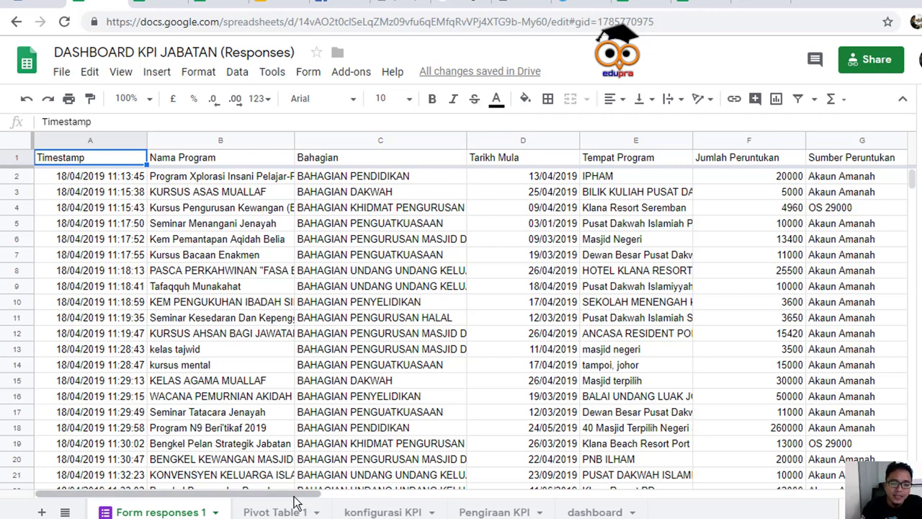
- Examine the program data columns in the Form responses 1 sheet, from Nama Program across to Parlimen
left_click_drag(294, 496, 624, 512)
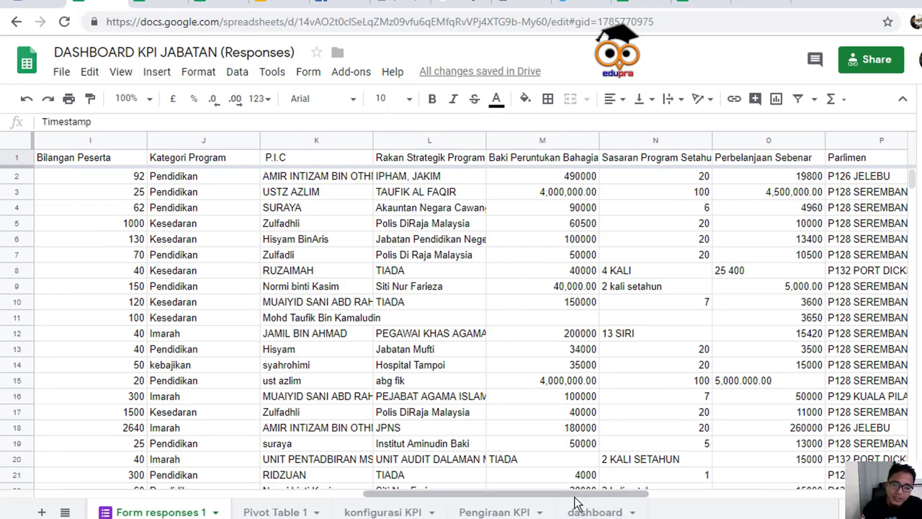
left_click_drag(572, 498, 317, 496)
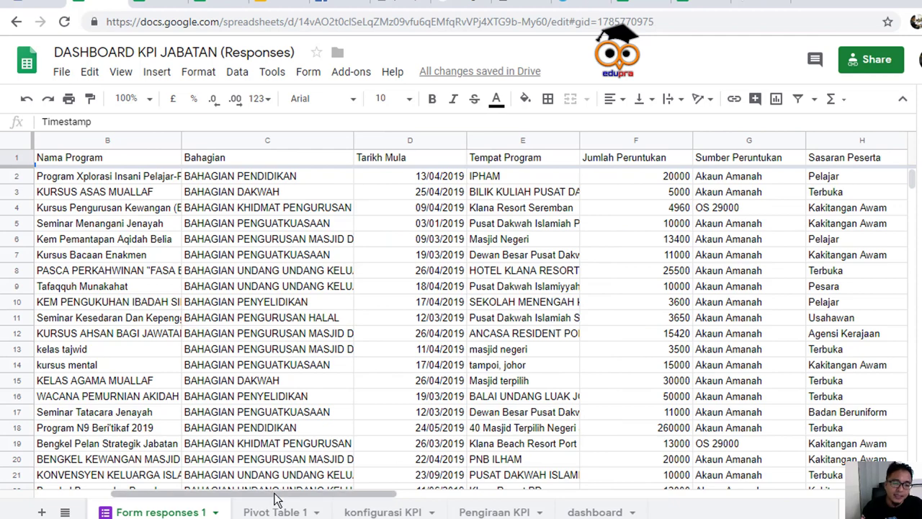
left_click_drag(281, 495, 421, 494)
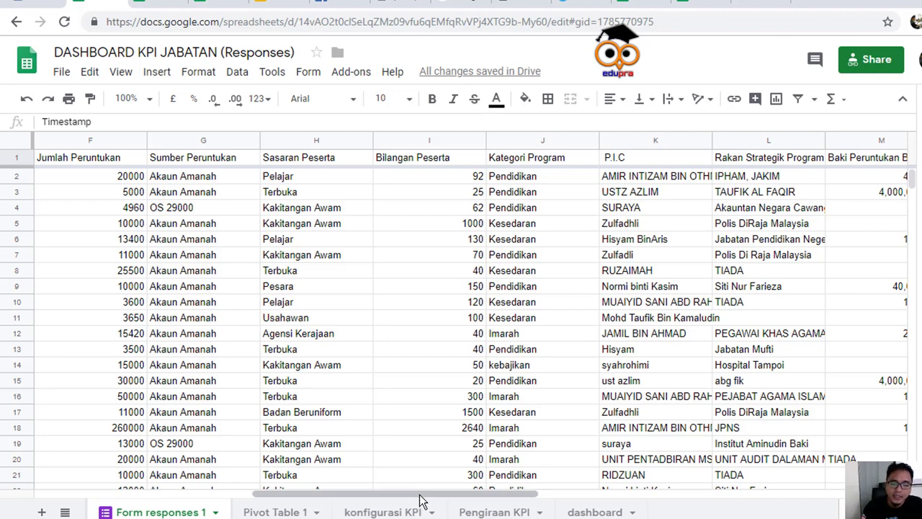
left_click_drag(421, 501, 252, 509)
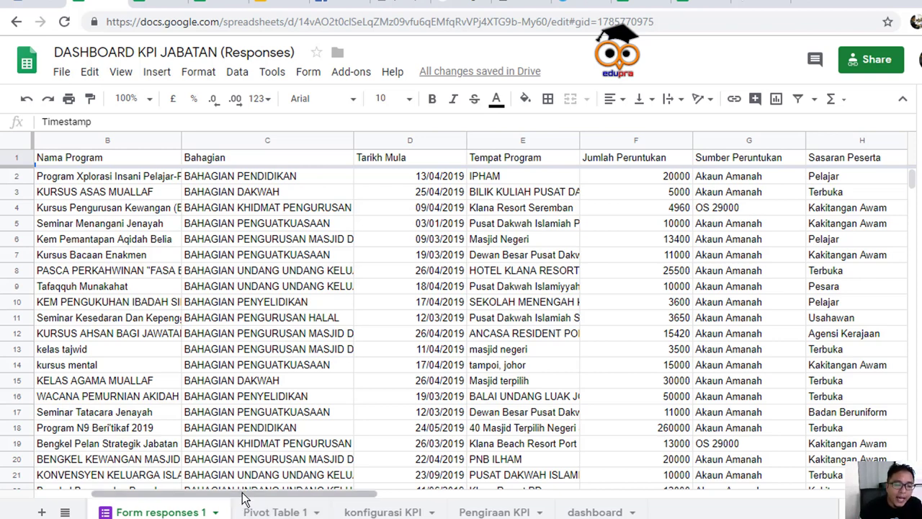
left_click_drag(263, 497, 233, 497)
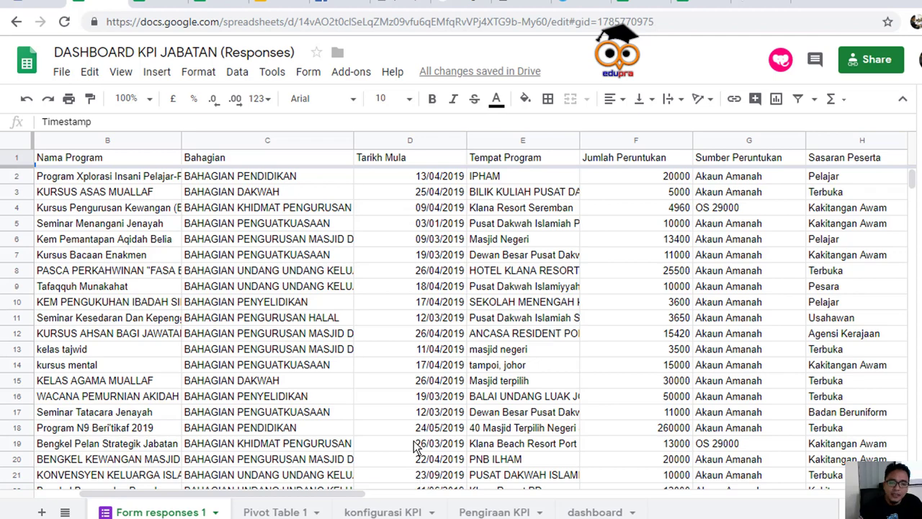
mouse_move(335, 496)
left_mouse_down()
mouse_move(381, 496)
mouse_move(330, 495)
left_mouse_up()
scroll(260, 281, "down", 1)
scroll(261, 281, "up", 1)
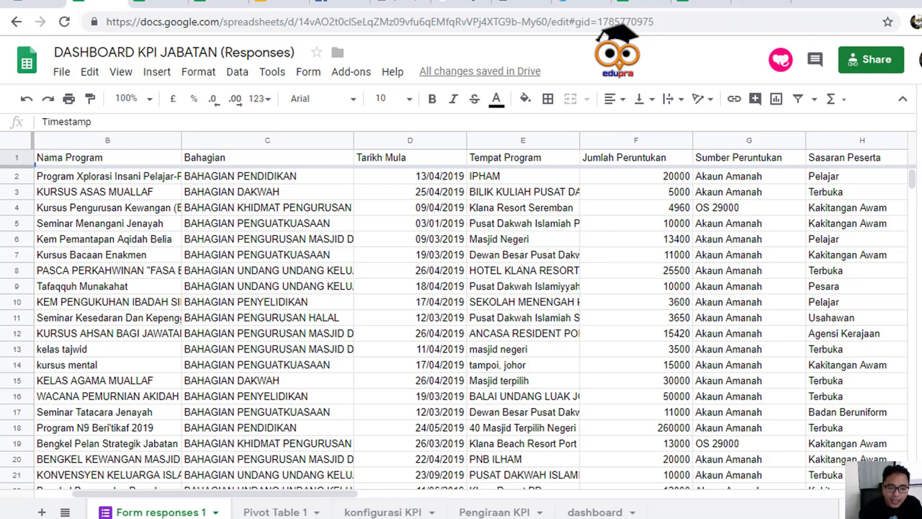
- Open the konfigurasi KPI sheet and select cell C9 below the KPI target table
left_click(383, 512)
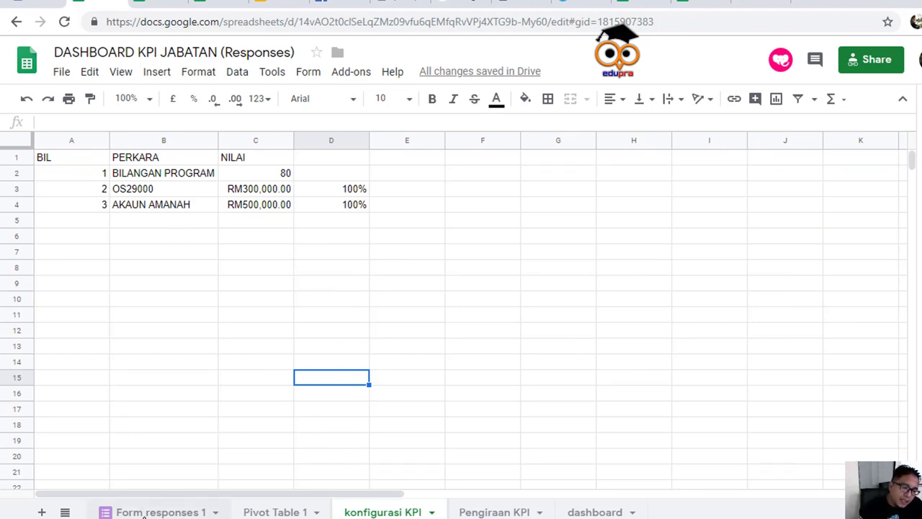
left_click(155, 511)
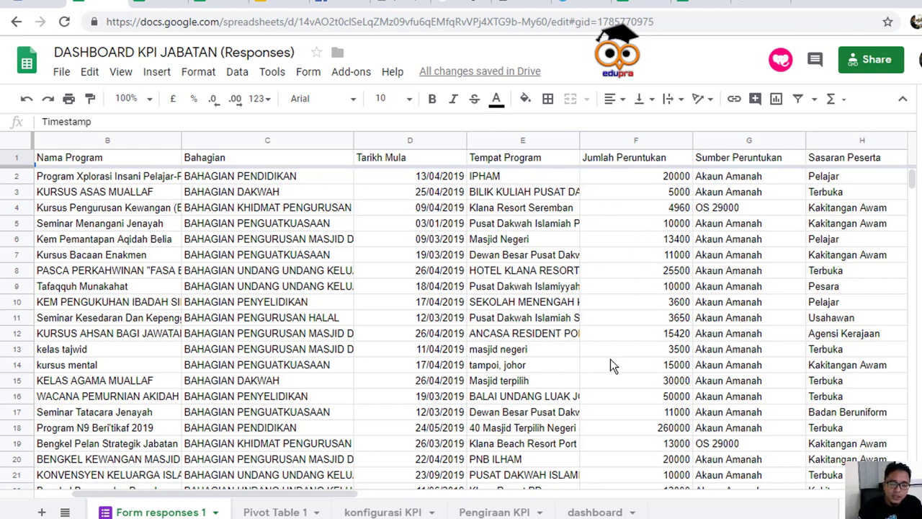
left_click(381, 512)
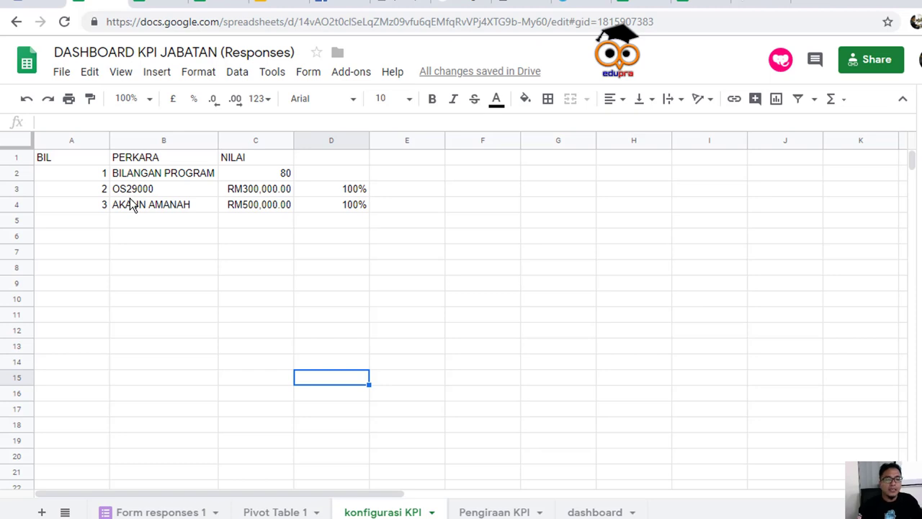
left_click(243, 291)
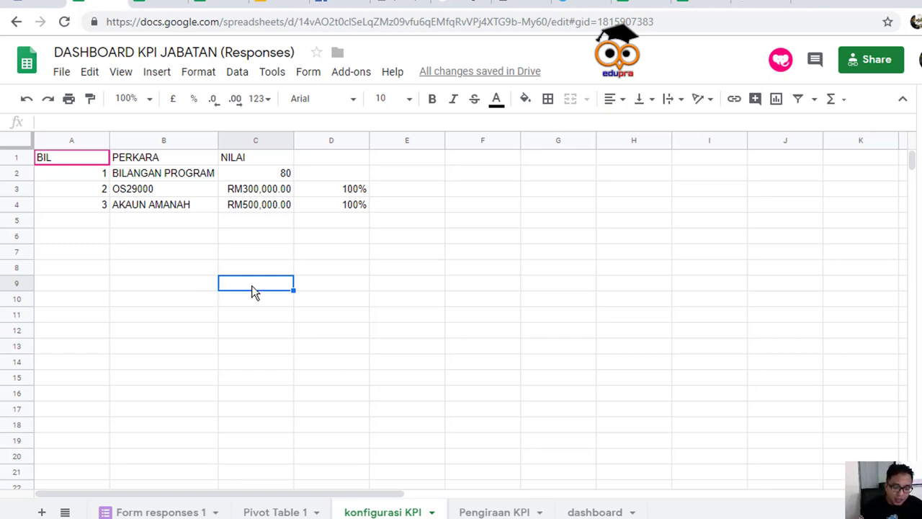
type("BILI")
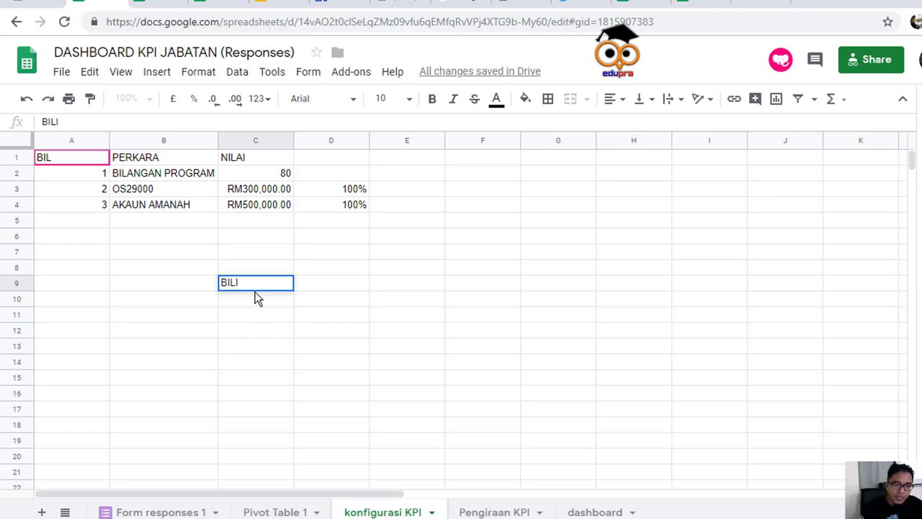
left_click(256, 294)
left_click(250, 289)
type("D")
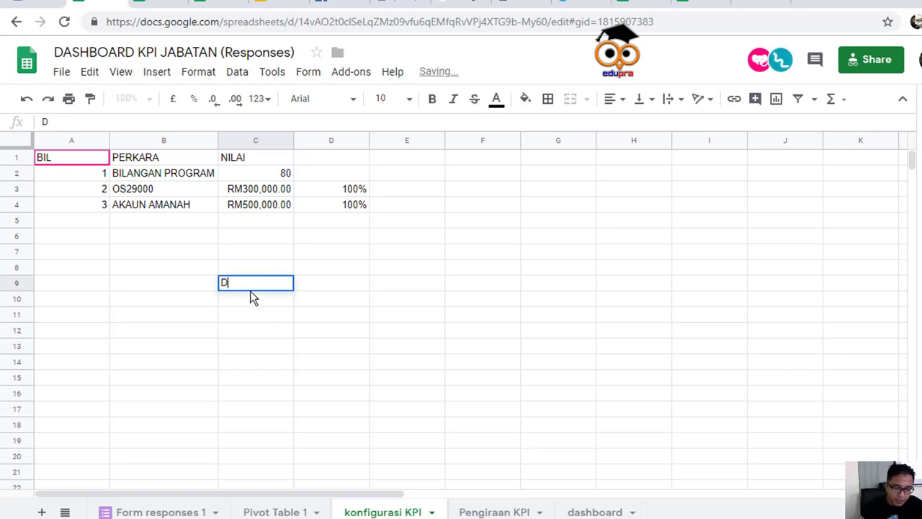
type("ESIGN")
key("BackSpace")
key("BackSpace")
key("BackSpace")
key("BackSpace")
key("BackSpace")
key("BackSpace")
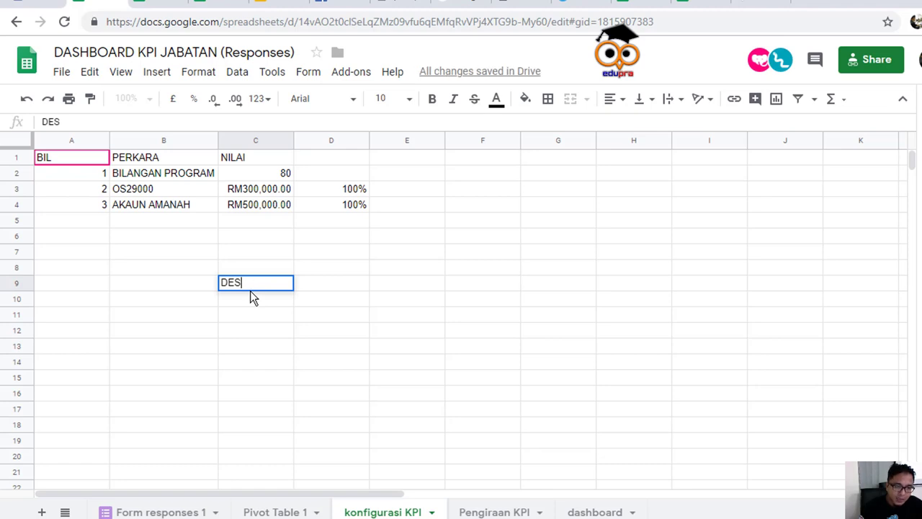
- Enter the heading "REKABENTUK ANALISA" in C9 and start the numbered list below it with 1 in B11
type("REK")
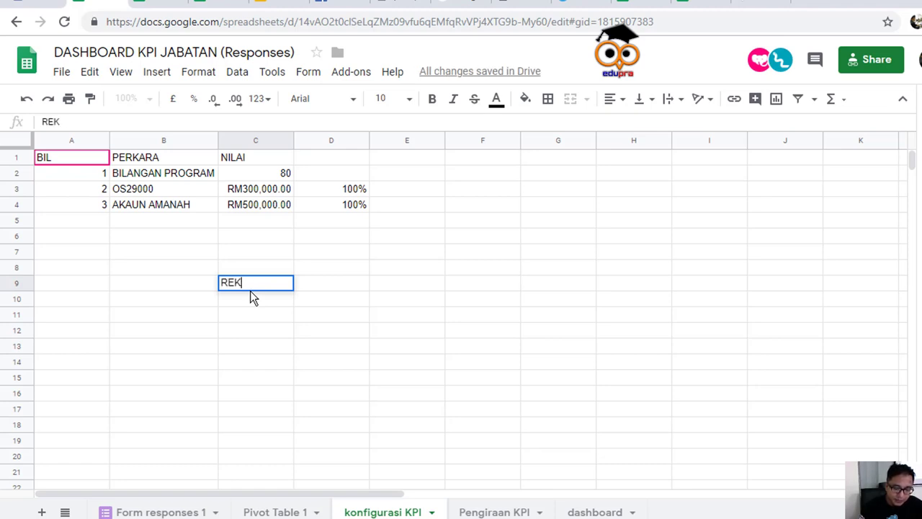
type("ABENTUK ANALISA")
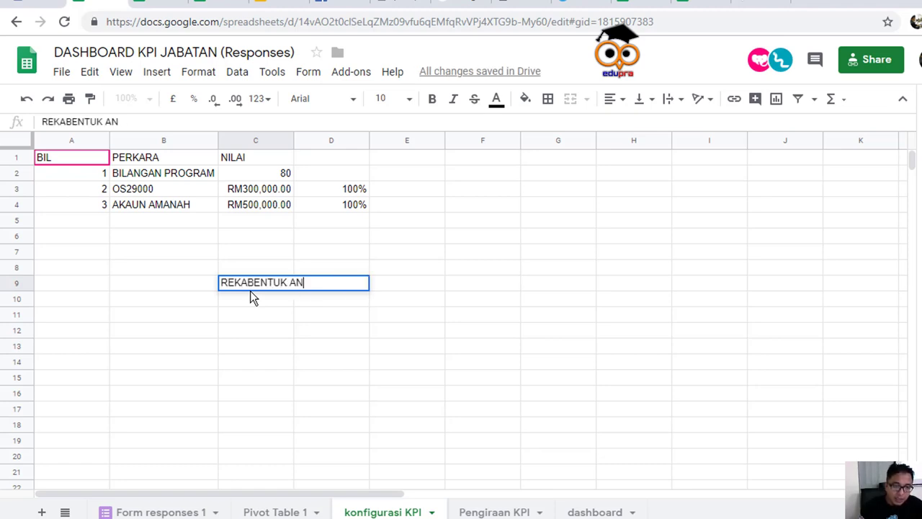
left_click(204, 318)
type("1.")
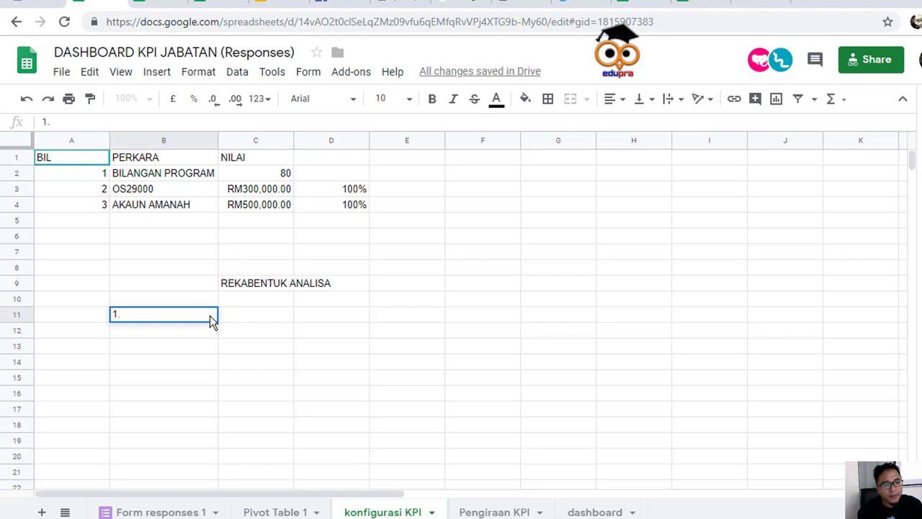
key("Tab")
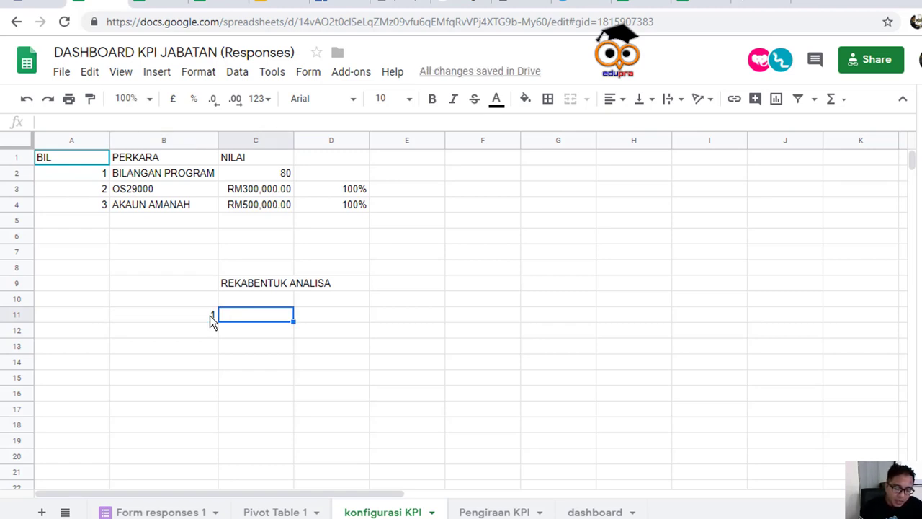
type("lAPORANGA")
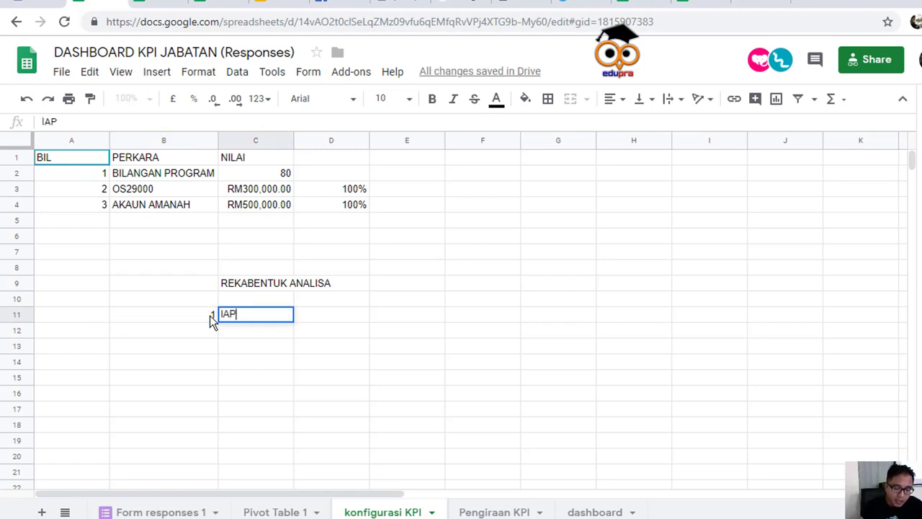
key("BackSpace")
key("BackSpace")
key("BackSpace")
key("BackSpace")
key("BackSpace")
key("BackSpace")
key("BackSpace")
key("BackSpace")
key("BackSpace")
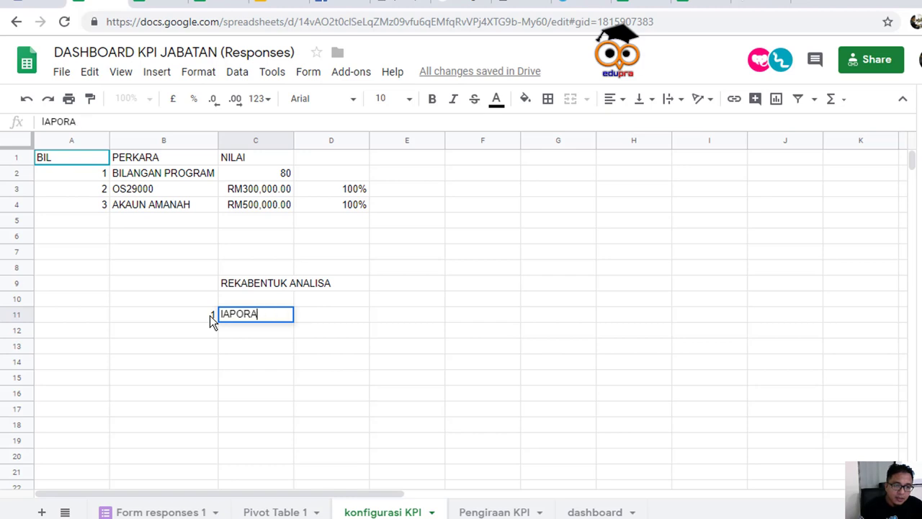
- Enter "Laporan bilangan program mengikut bahagian" in C11 as the first analysis item
type("Lapora")
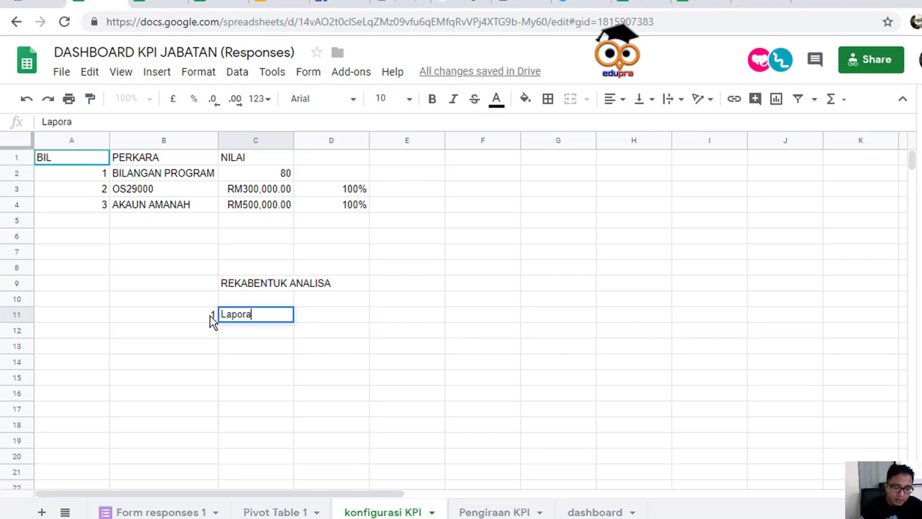
type("n bilangan ")
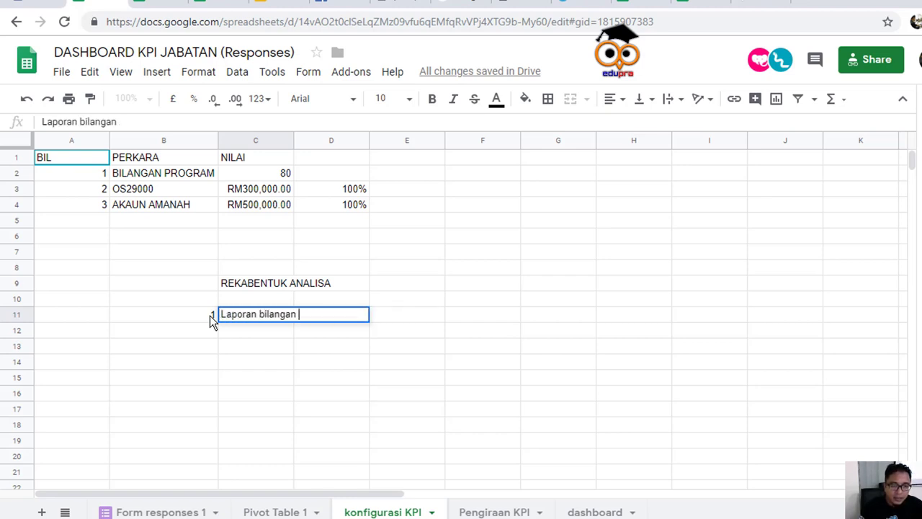
type("program ")
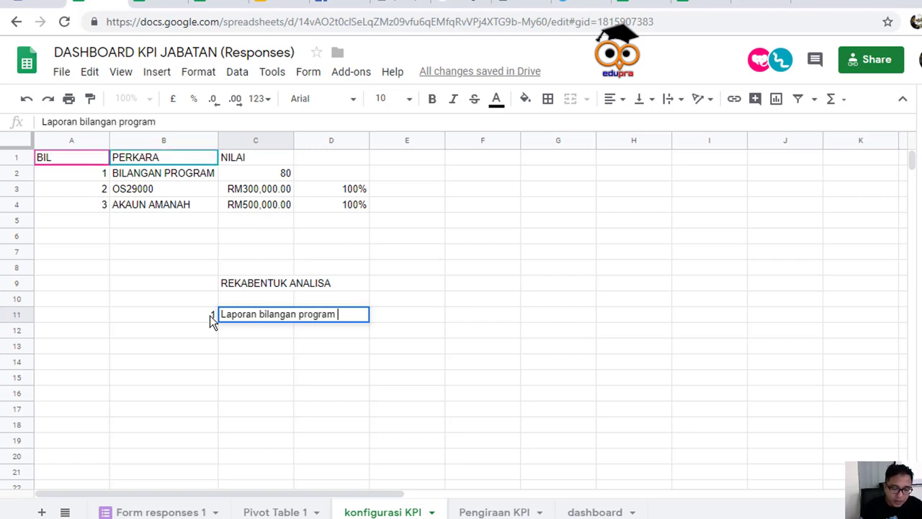
type("mengikut")
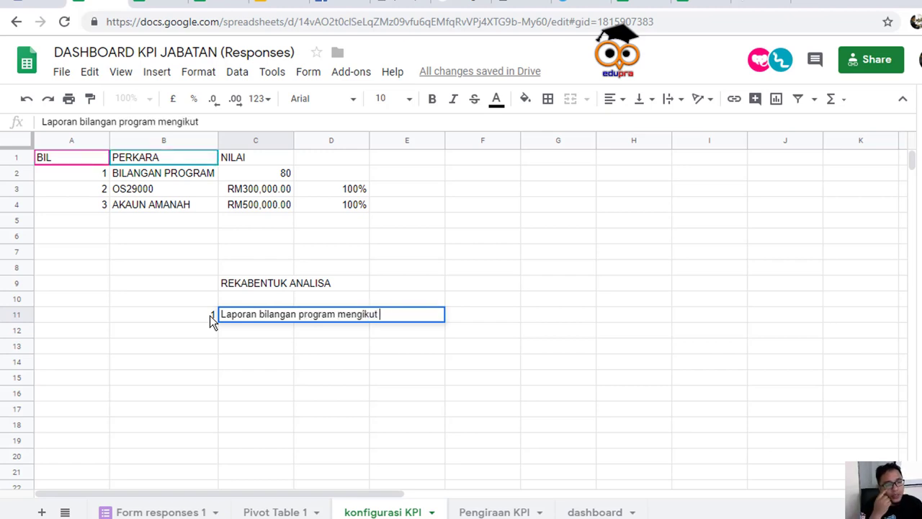
type(" b")
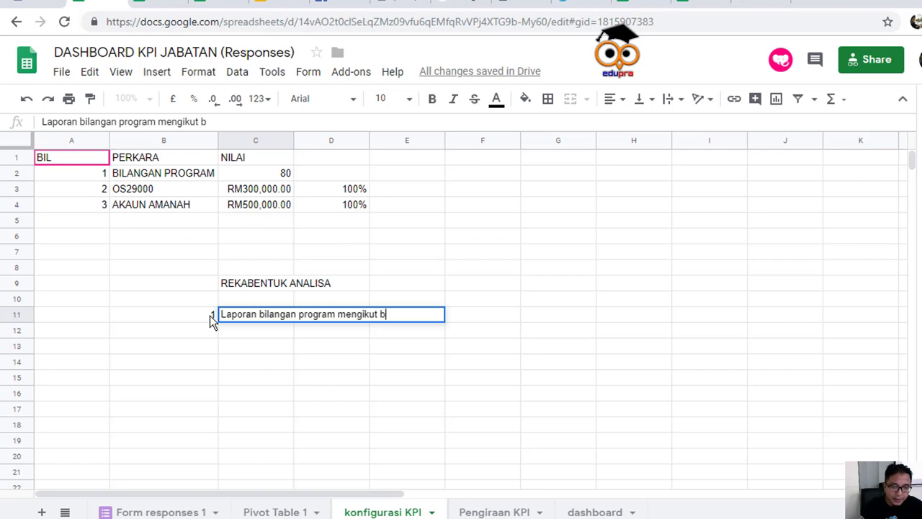
type("ahagian")
key("Return")
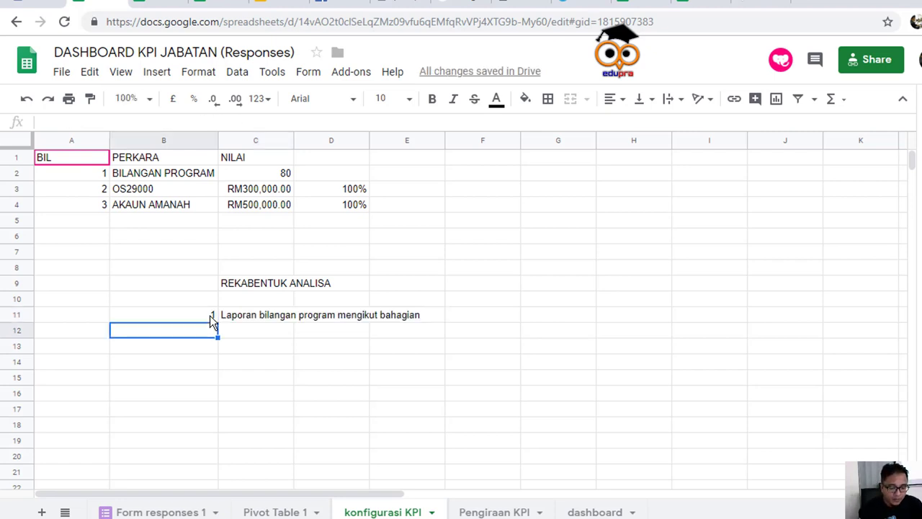
- Add item 2 in row 12, with "Prestasi pelaksanaan program vs kpi mengikut bahagian" as its description in column C
type("2")
key("Tab")
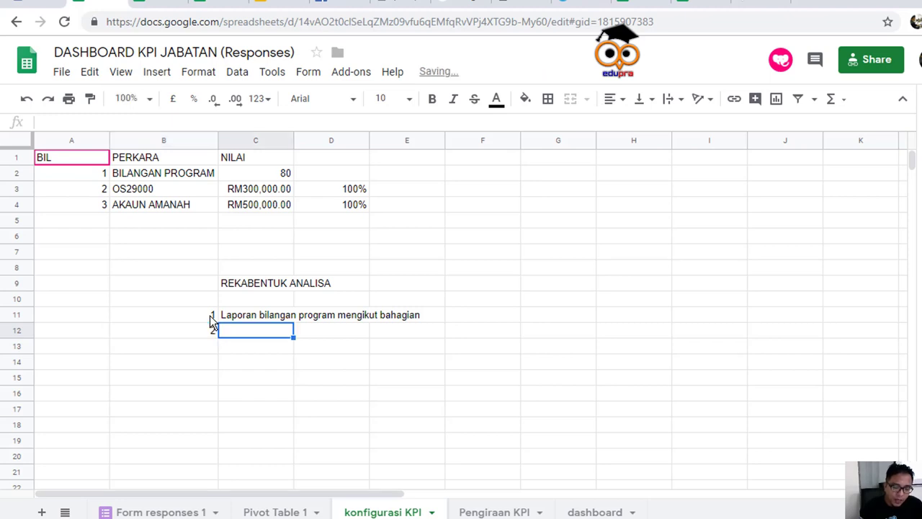
type("Prestasi")
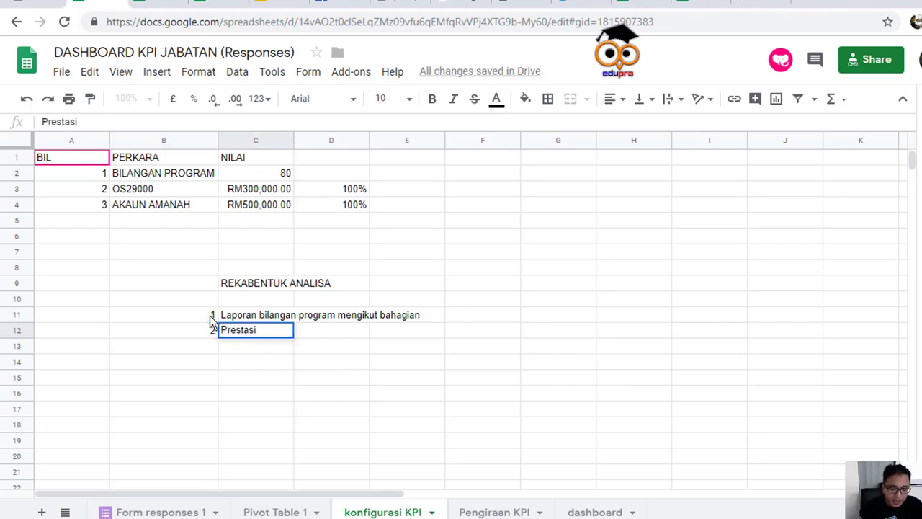
type(" pe")
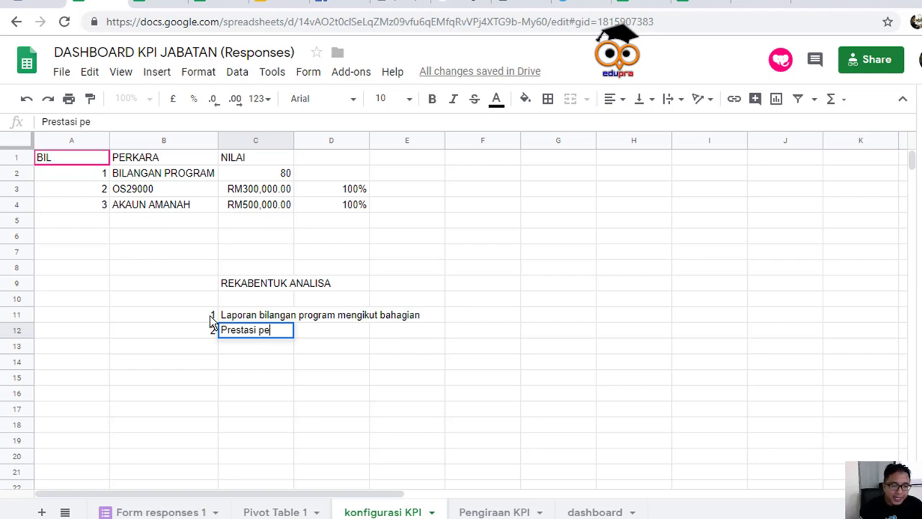
type("laksanaan prpg")
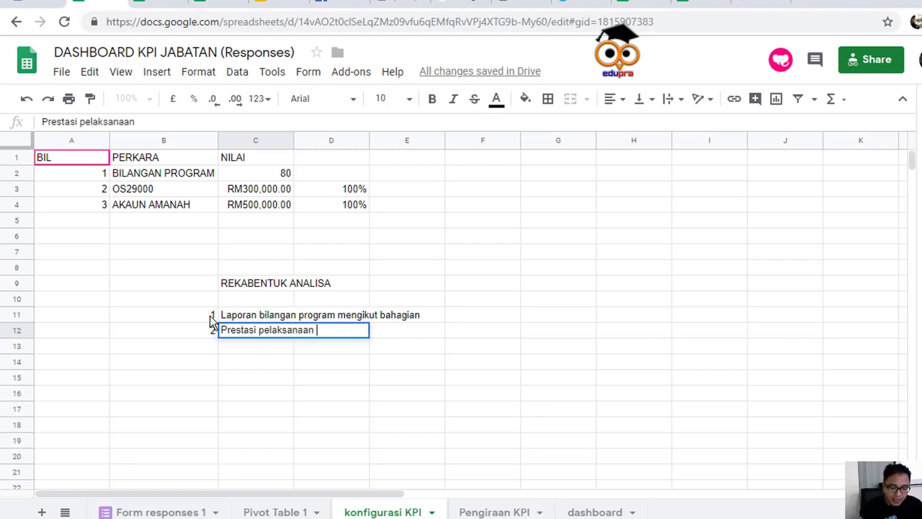
key("BackSpace")
key("BackSpace")
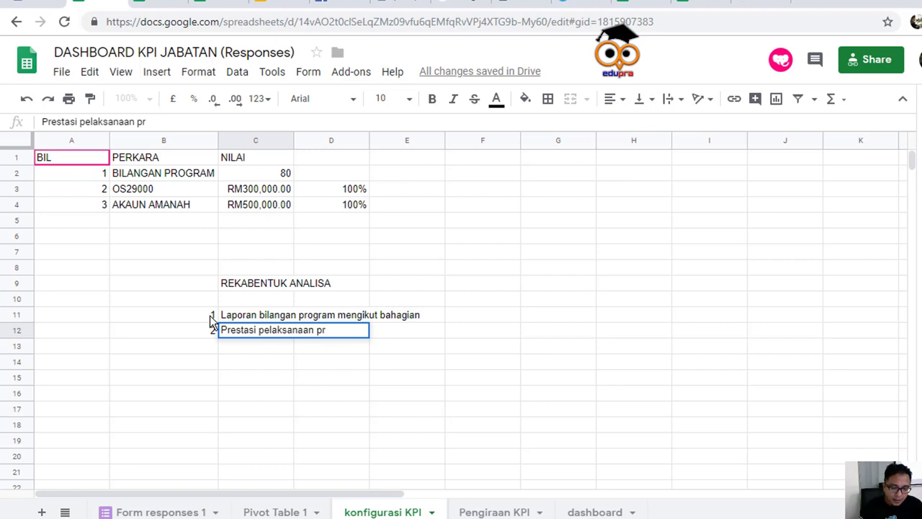
type("ogr")
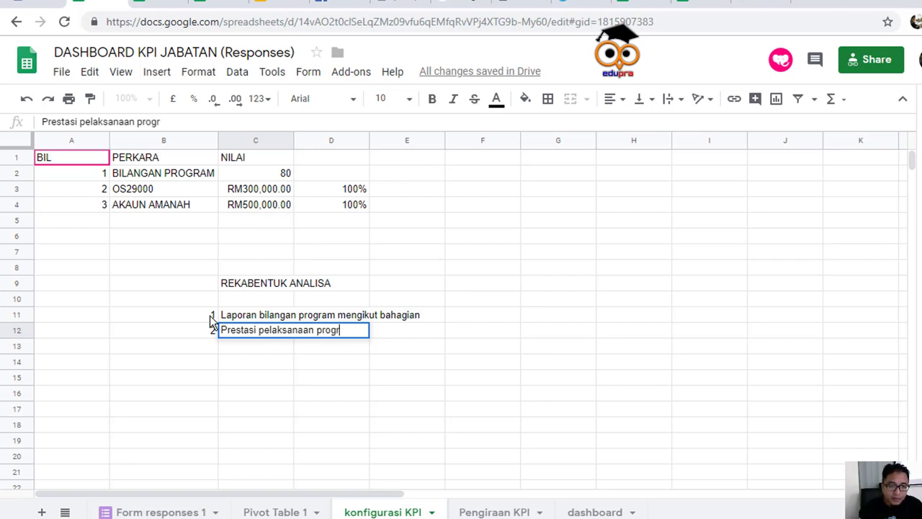
type("am vs ")
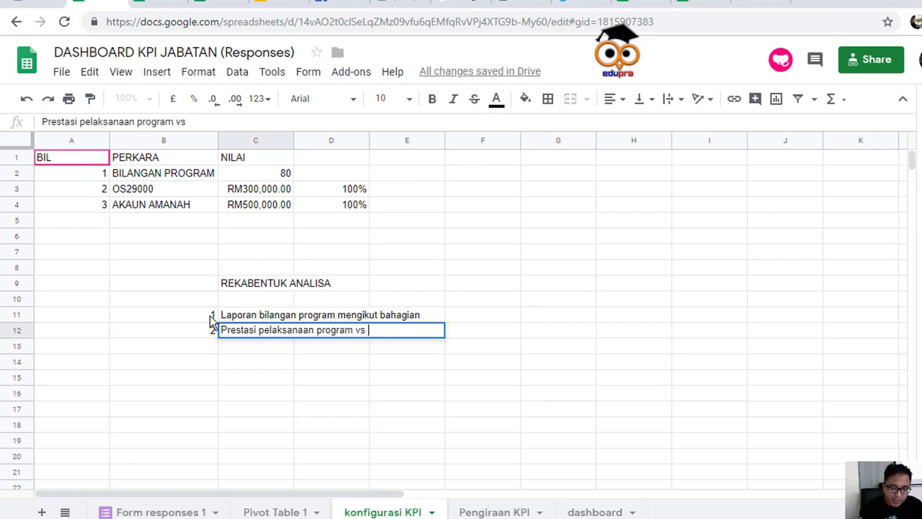
type("kpi meng")
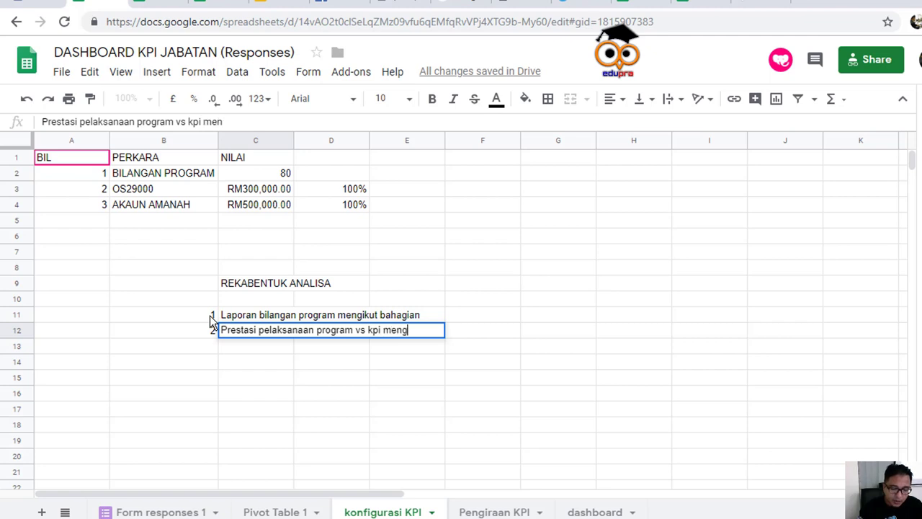
type("ikut bahagian")
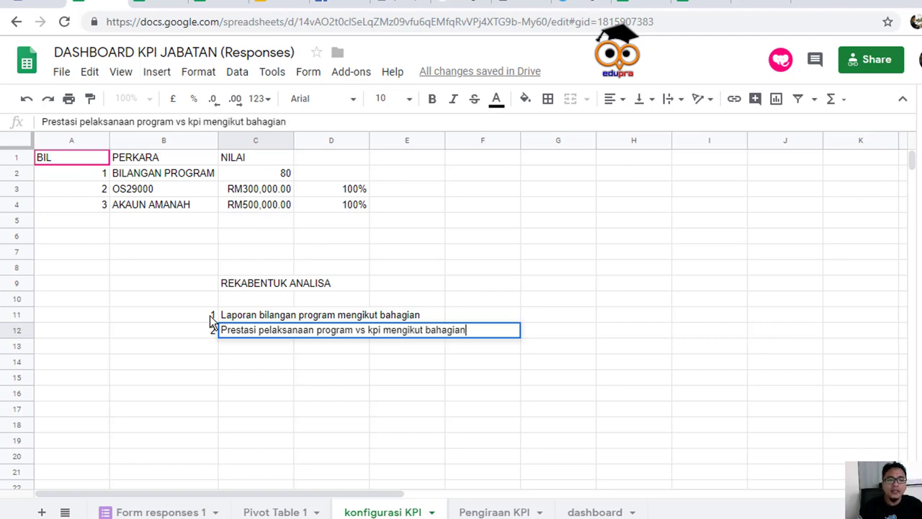
key("Return")
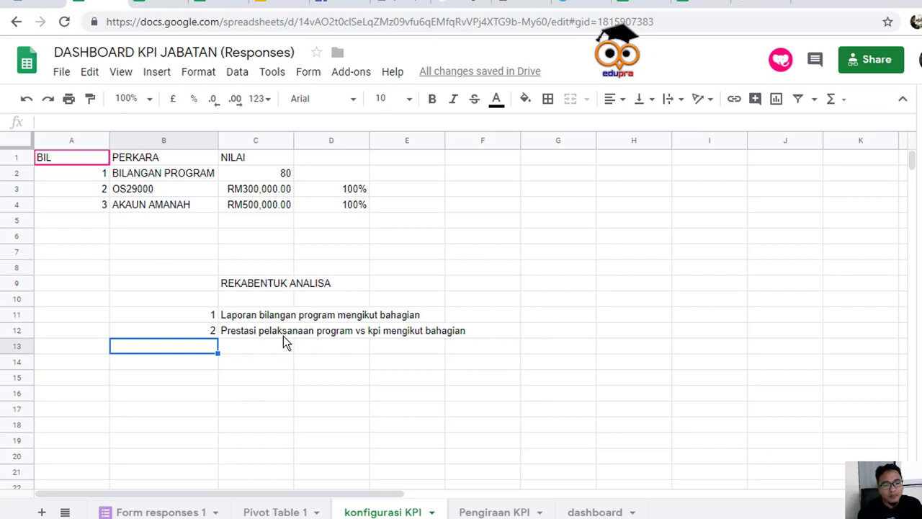
- Check the Bahagian column in the Form responses 1 sheet, and enter item number 3 in B13 of konfigurasi KPI
left_click(164, 511)
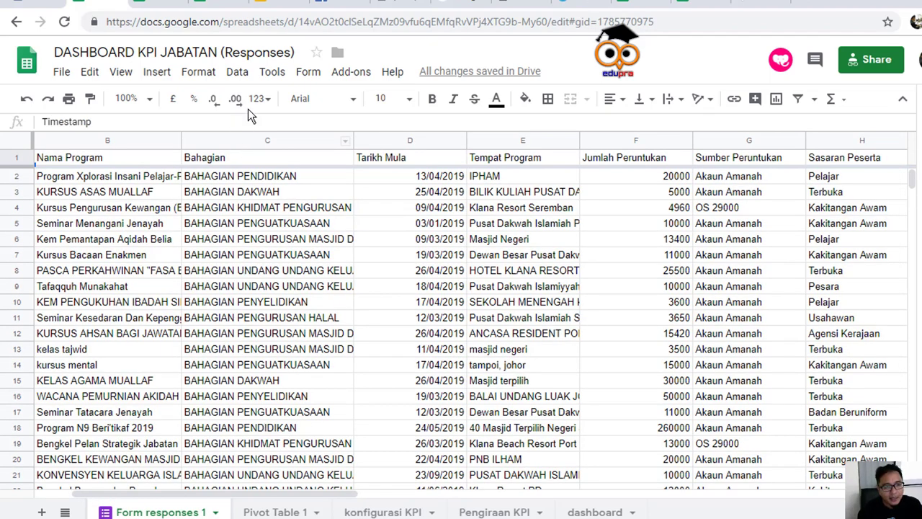
left_click(216, 135)
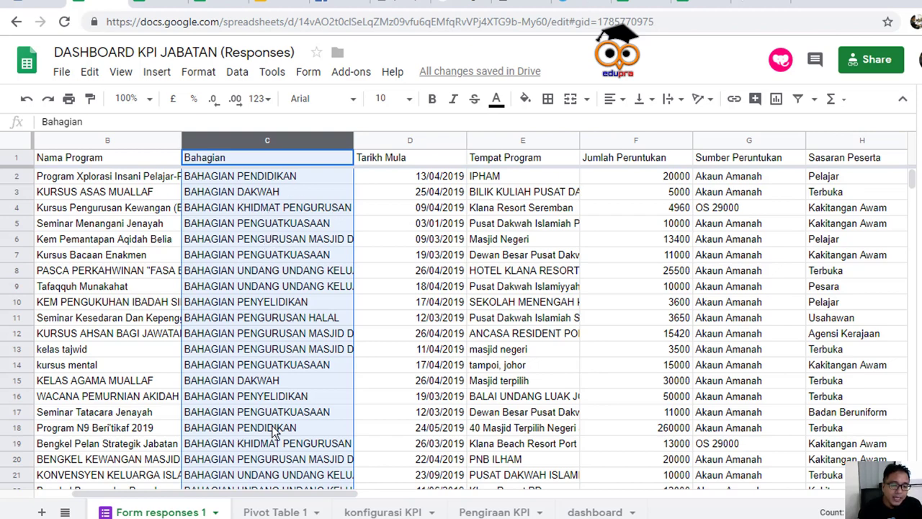
left_click(383, 512)
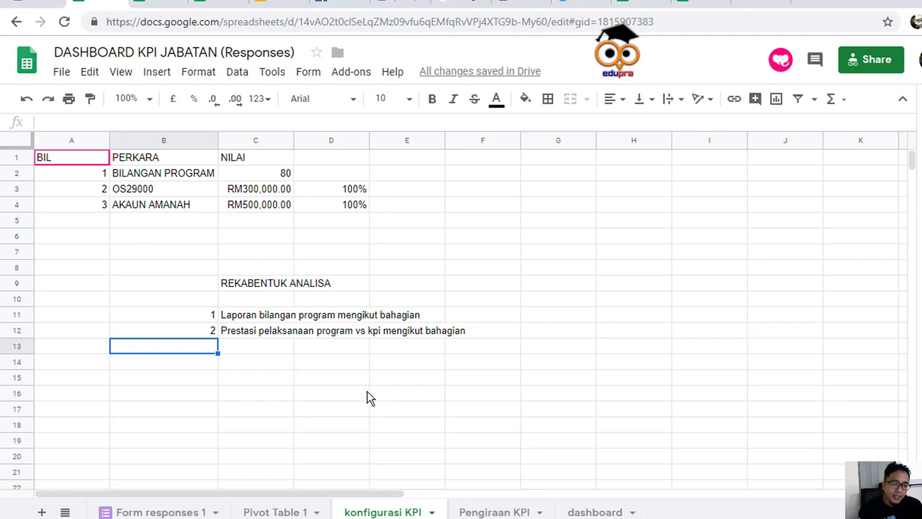
type("3.")
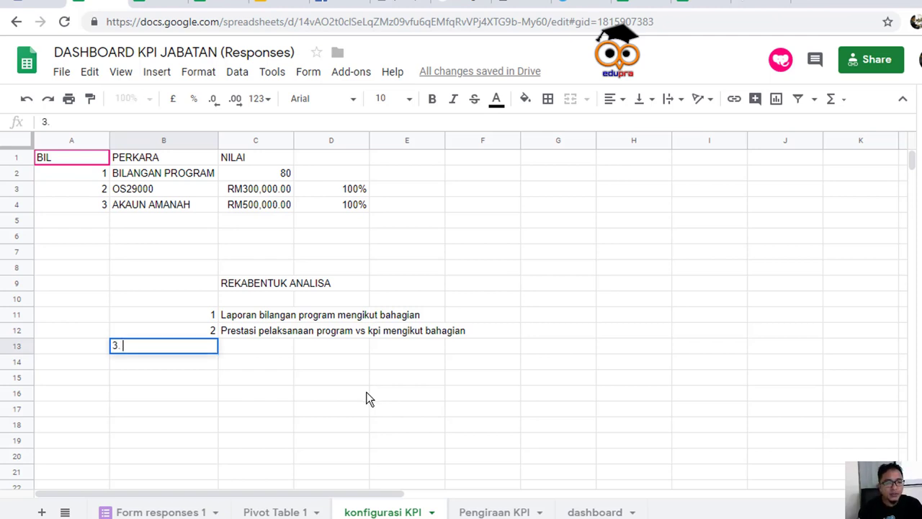
key("Tab")
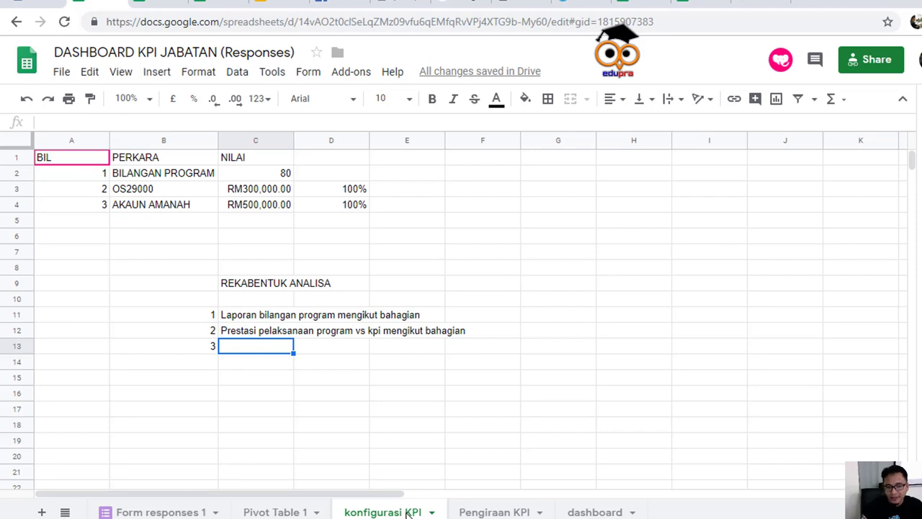
- Consult the form responses again and enter "Bilangan sasaran mengikut pecahan program dan juga bahagian" in C13 of konfigurasi KPI as the third analysis
left_click(156, 513)
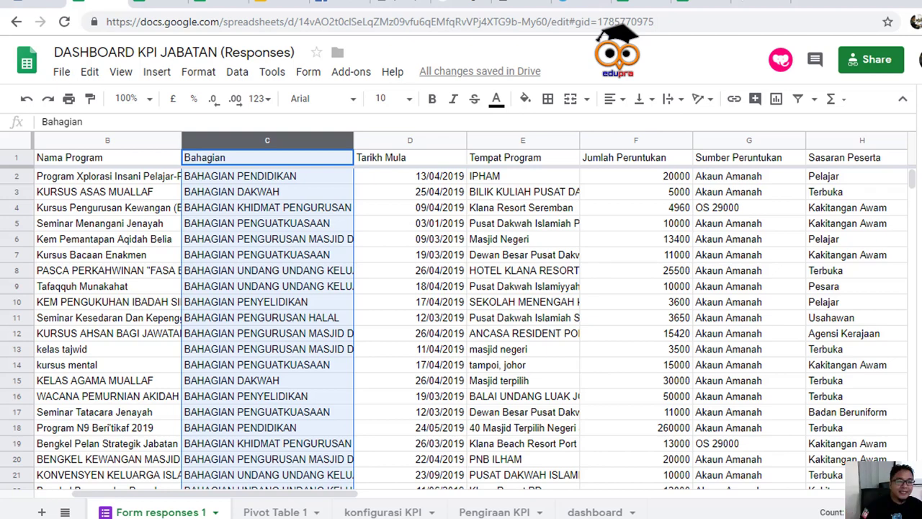
left_click(418, 511)
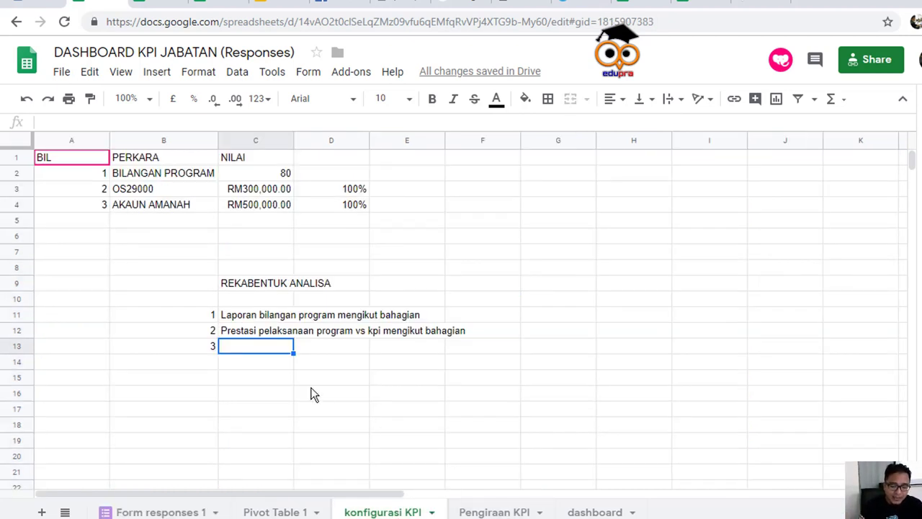
type("Pe")
key("BackSpace")
key("BackSpace")
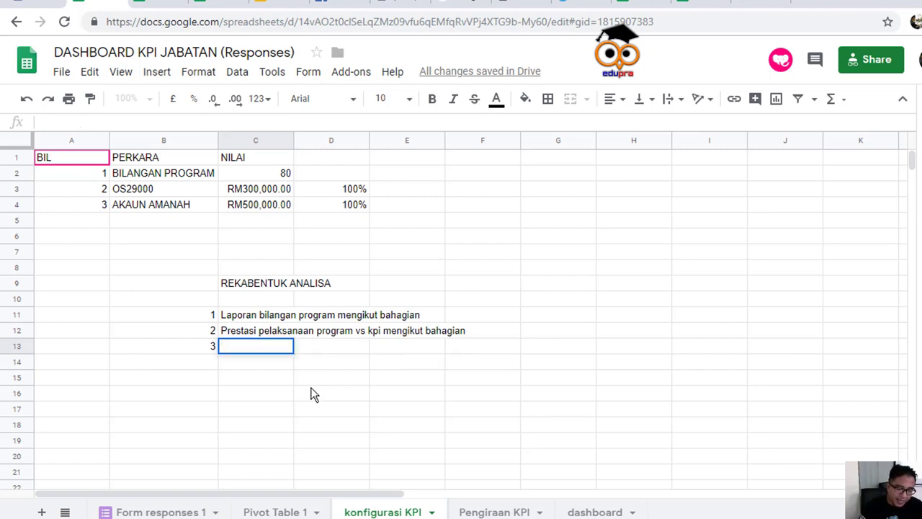
type("Bilangan")
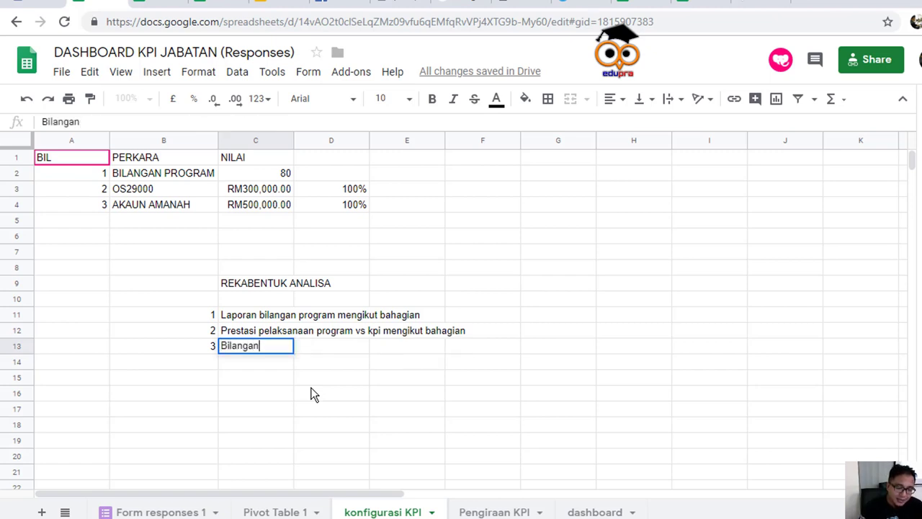
type(" sa")
key("BackSpace")
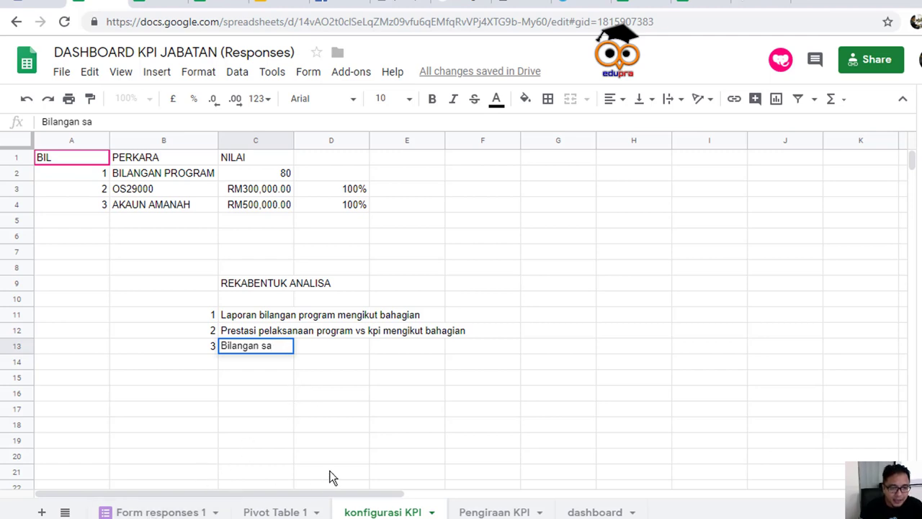
type("saran mengikut")
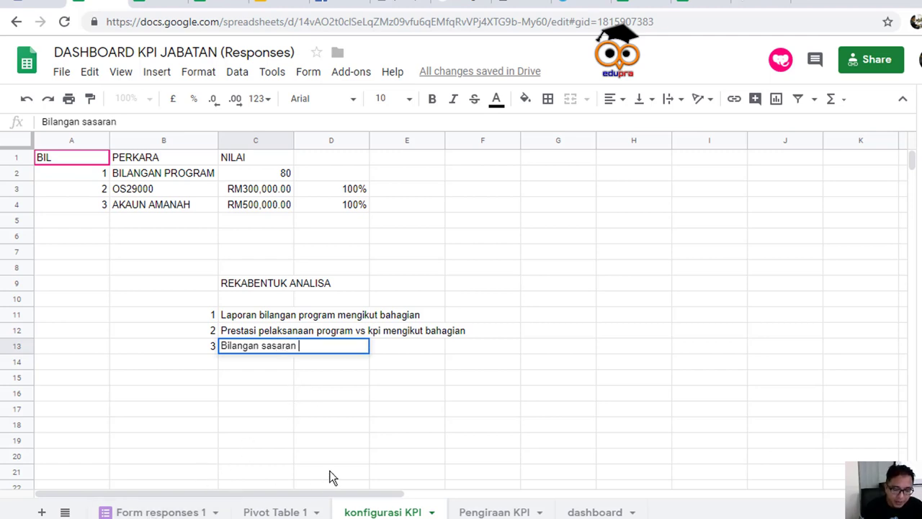
type(" pecahan")
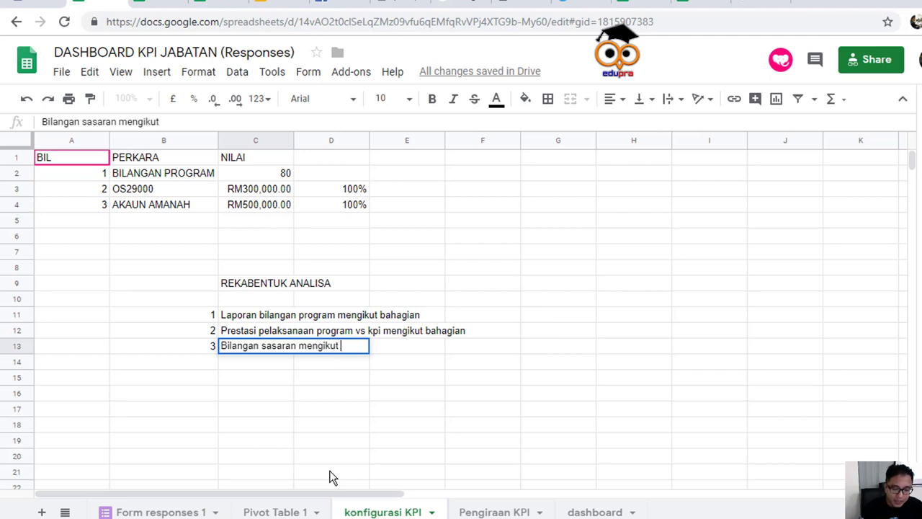
type(" p")
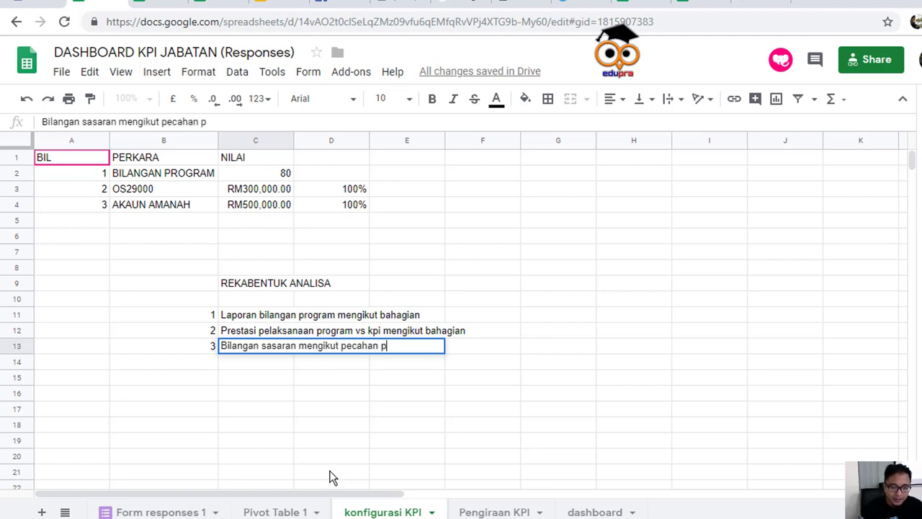
type("rogram ")
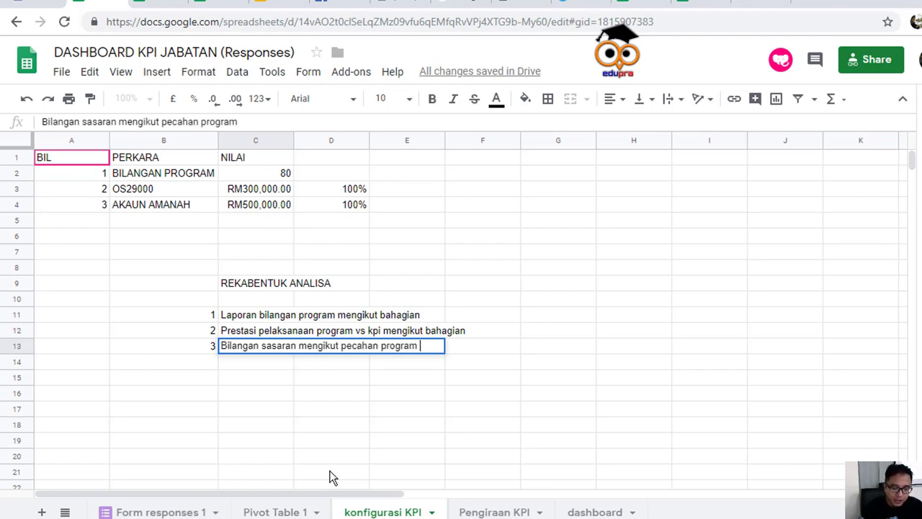
type("dan j")
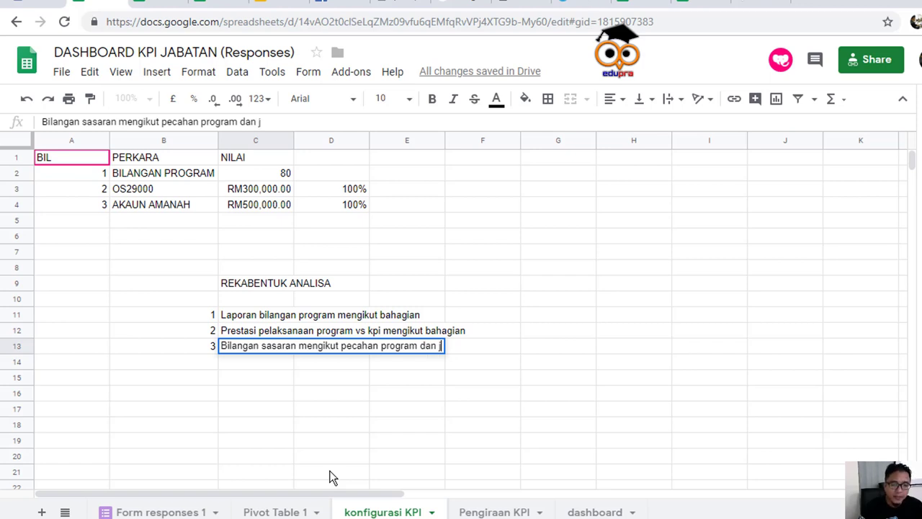
type("uga bahagian")
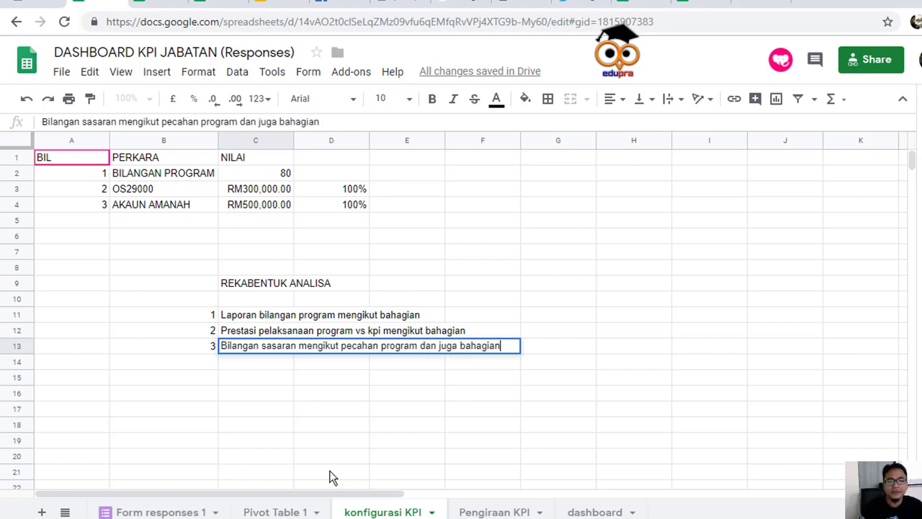
key("Return")
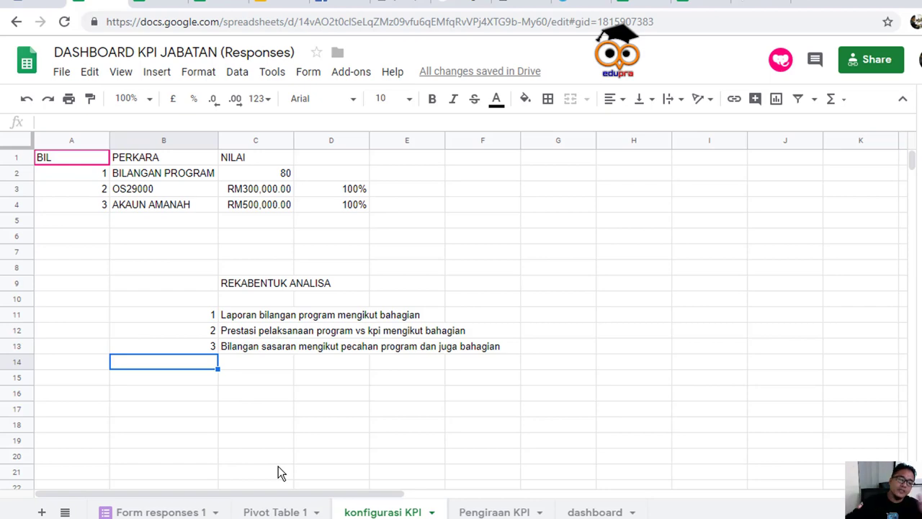
- Check the response columns up to Bilangan Peserta, and enter item number 4 in B14 of konfigurasi KPI
left_click(160, 511)
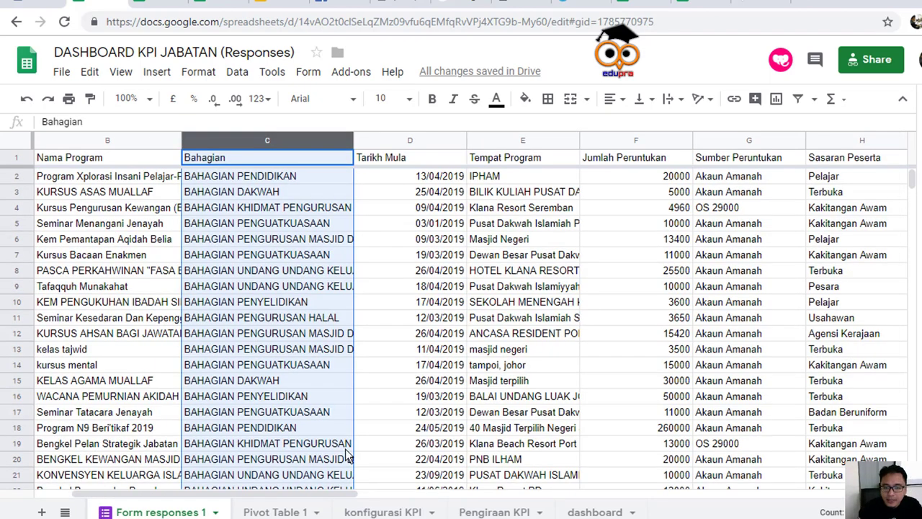
left_click_drag(281, 494, 380, 495)
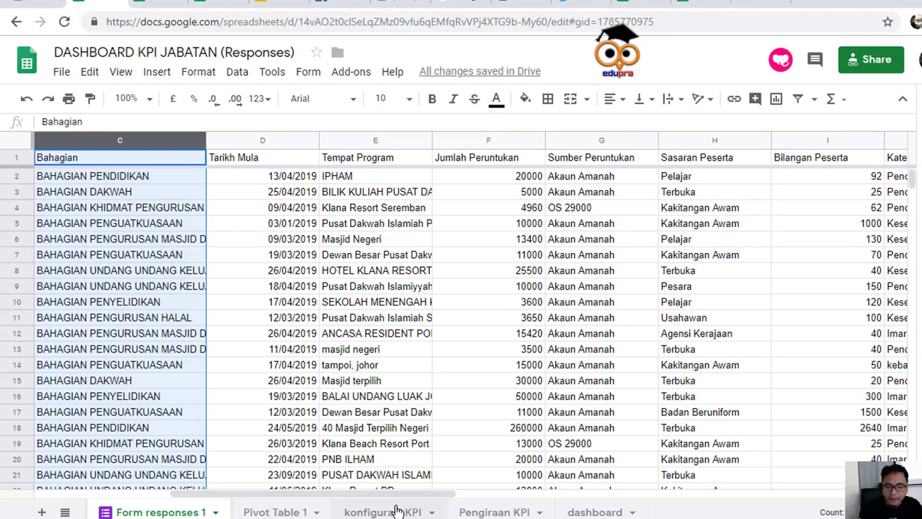
left_click(379, 511)
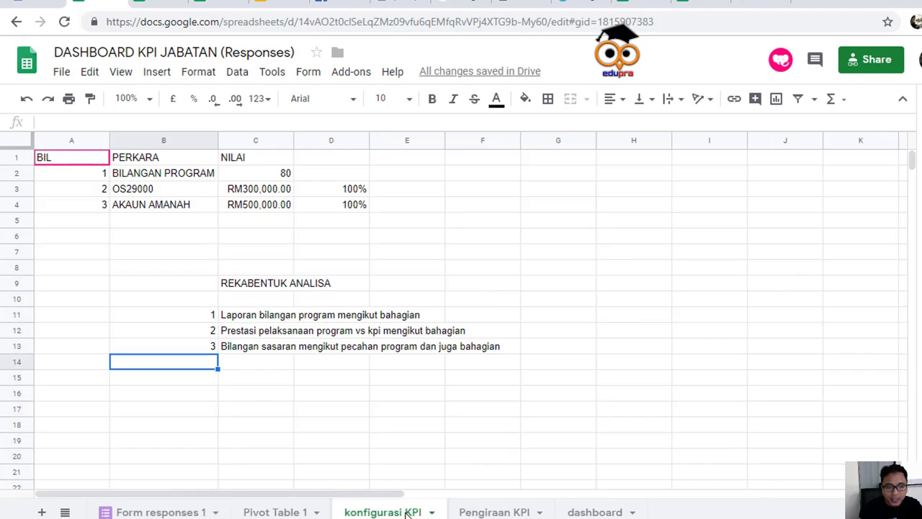
left_click(381, 345)
left_click(209, 365)
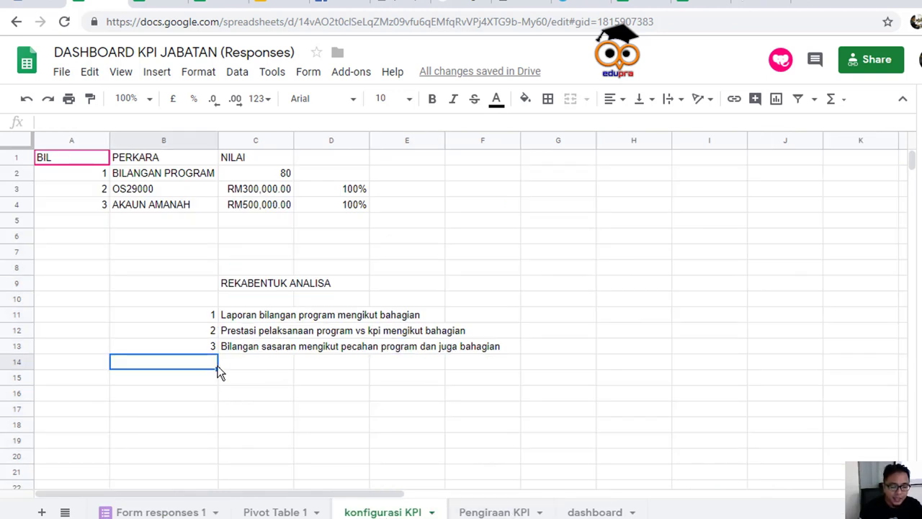
type("4")
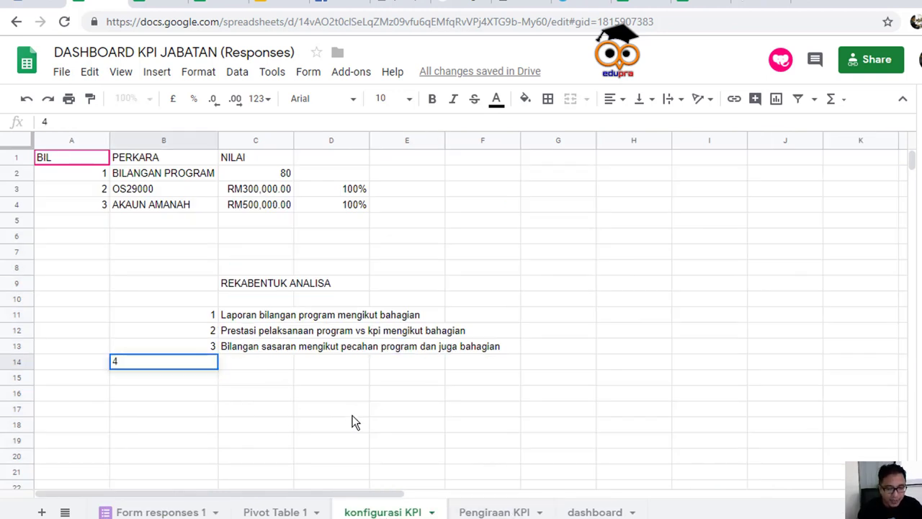
key("Tab")
- Look through the remaining response columns for another analysis topic, and enter "Kategori Program" in C14 of konfigurasi KPI
left_click(160, 511)
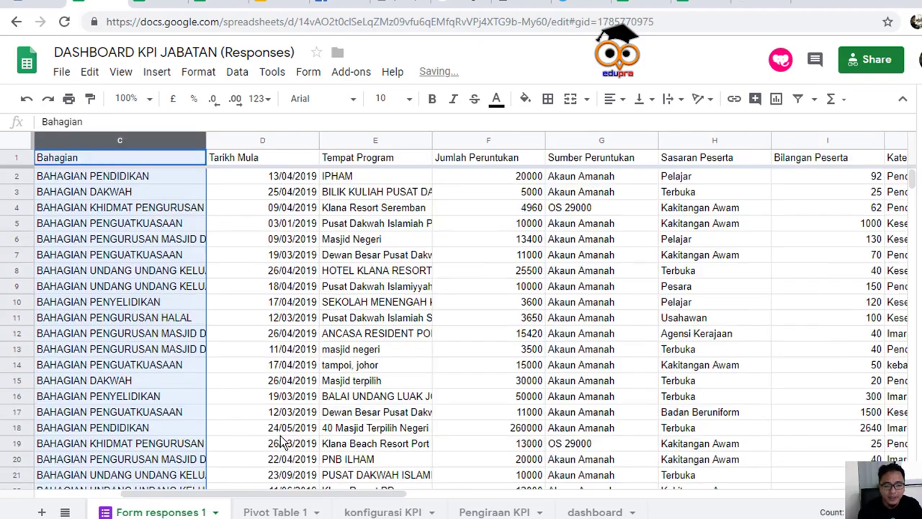
left_click_drag(350, 494, 608, 503)
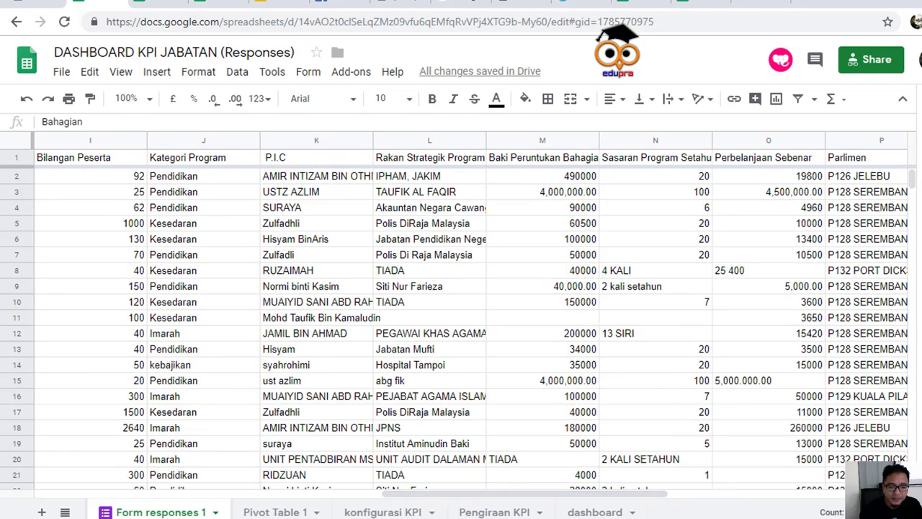
left_click(382, 512)
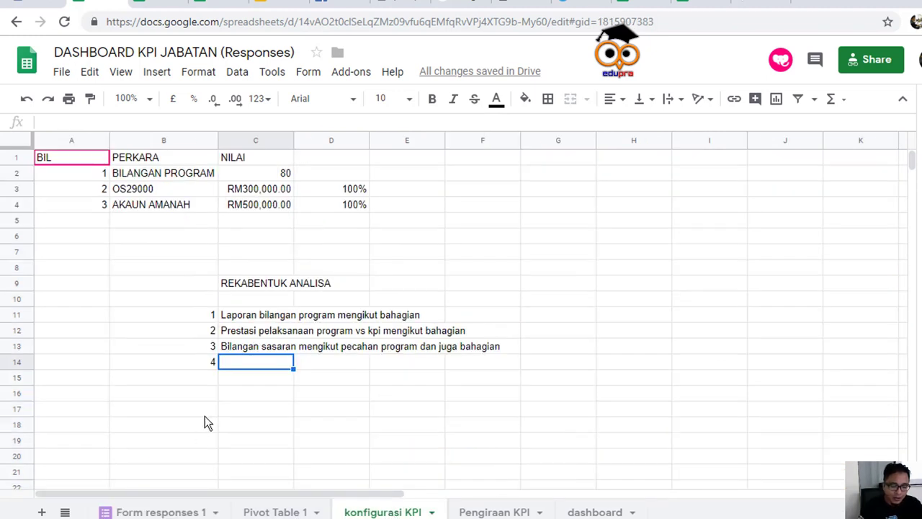
type("Katego")
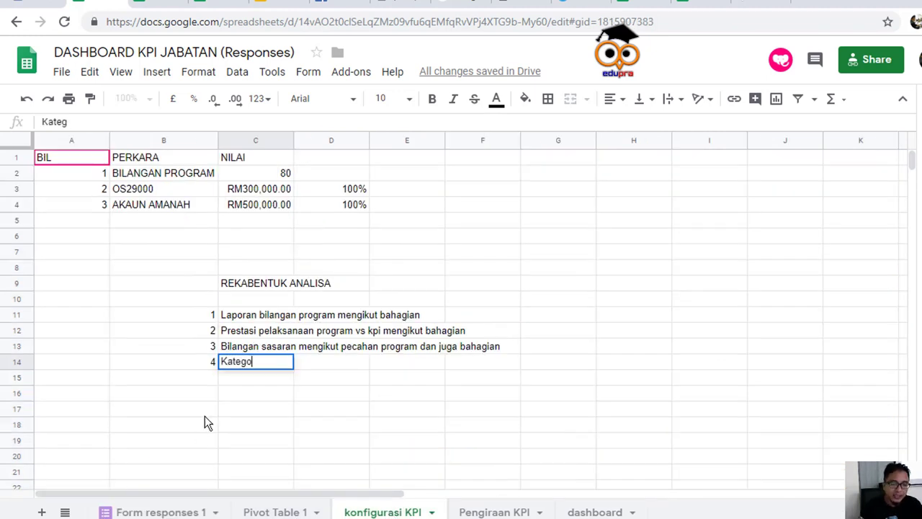
type("ri Pro")
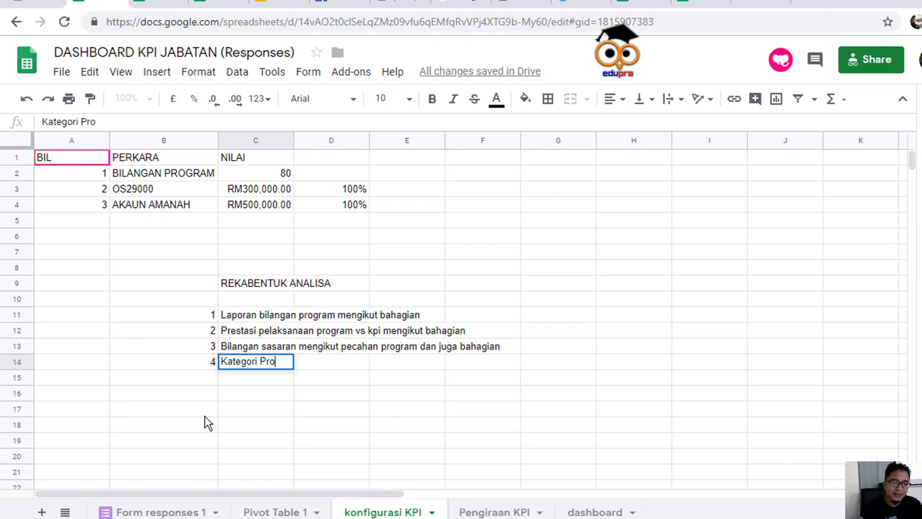
type("gram")
left_click(215, 456)
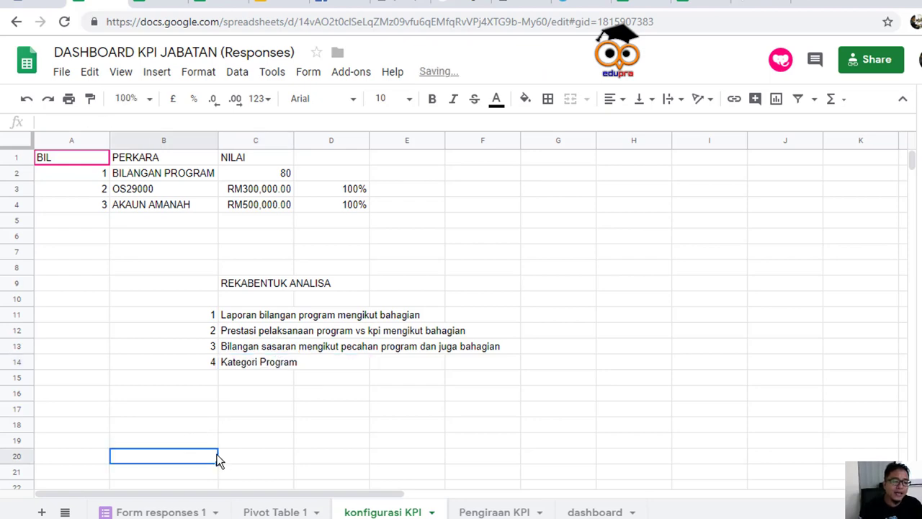
- Review all the columns of the Form responses 1 sheet from Timestamp through Parlimen
left_click(186, 512)
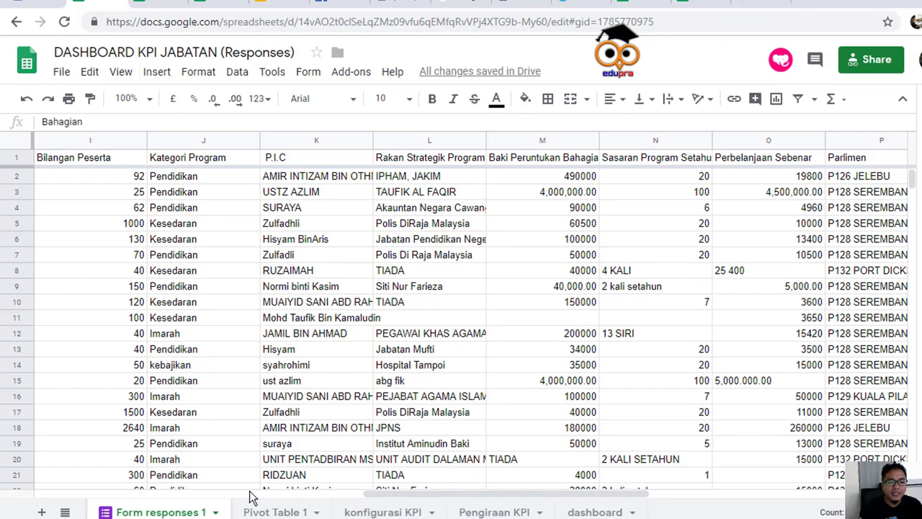
left_click_drag(403, 503, 59, 494)
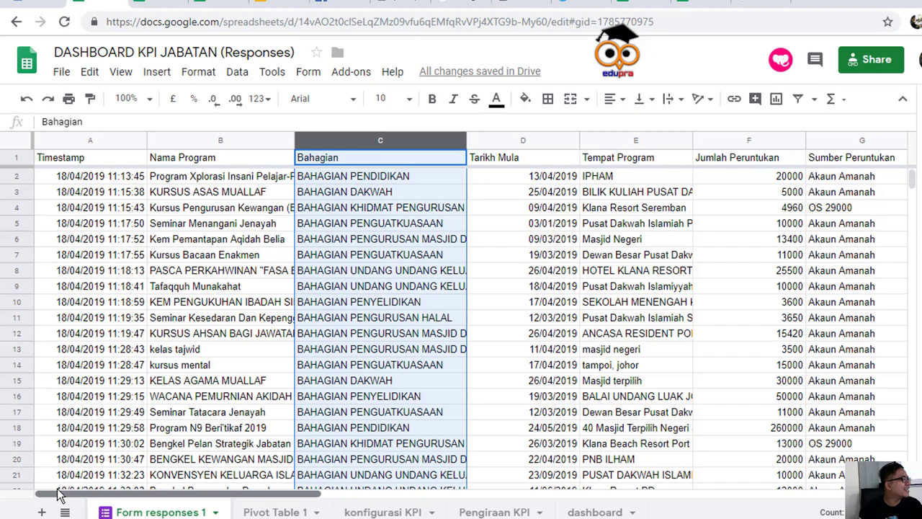
left_click_drag(60, 494, 521, 511)
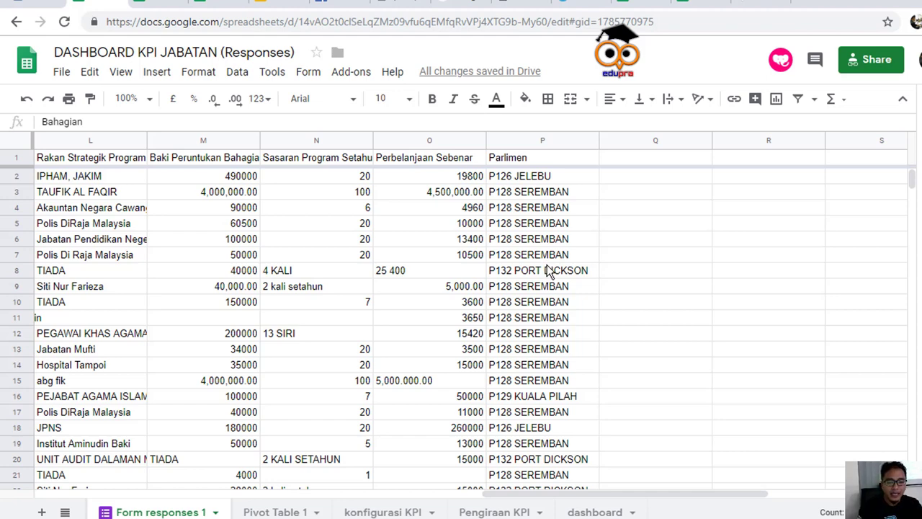
- View the dashboard and Pivot Table 1 sheets, and return to konfigurasi KPI with the Kategori Program item in C14 selected
left_click(585, 512)
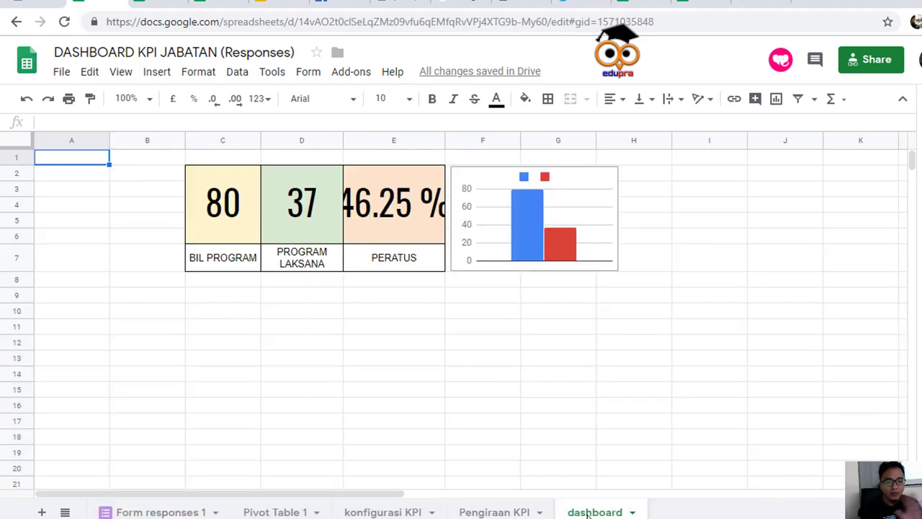
left_click(261, 512)
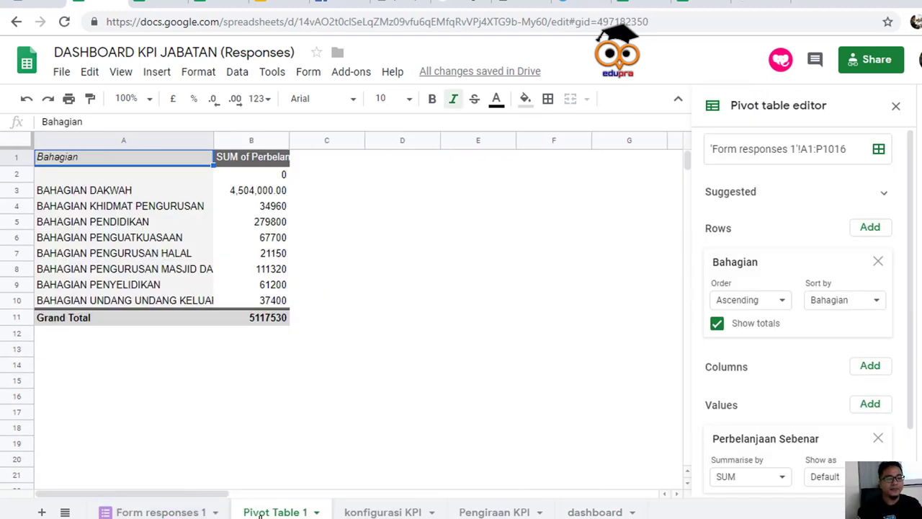
left_click(384, 511)
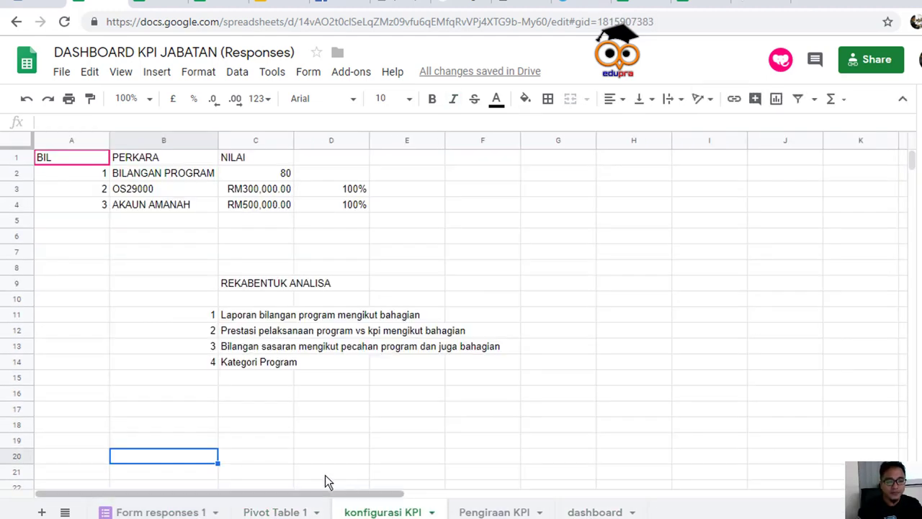
left_click(317, 347)
left_click(261, 361)
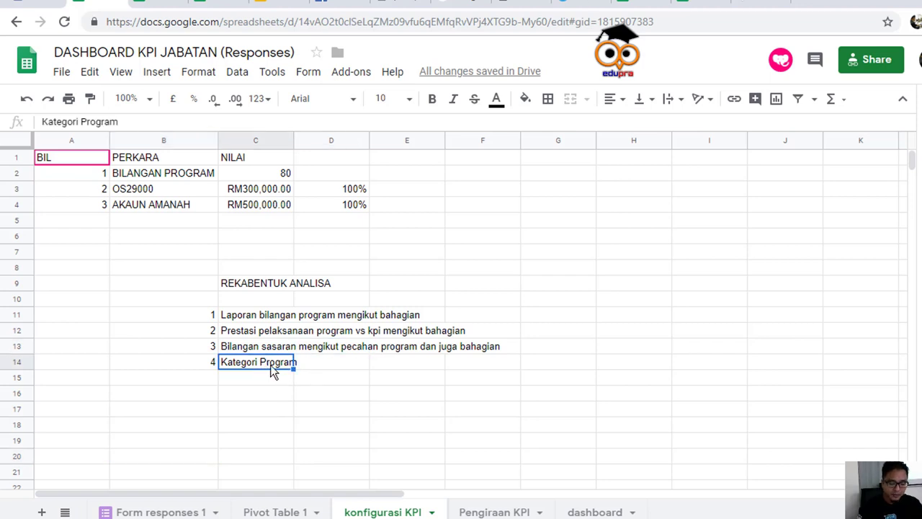
type("Kateg")
key("BackSpace")
key("BackSpace")
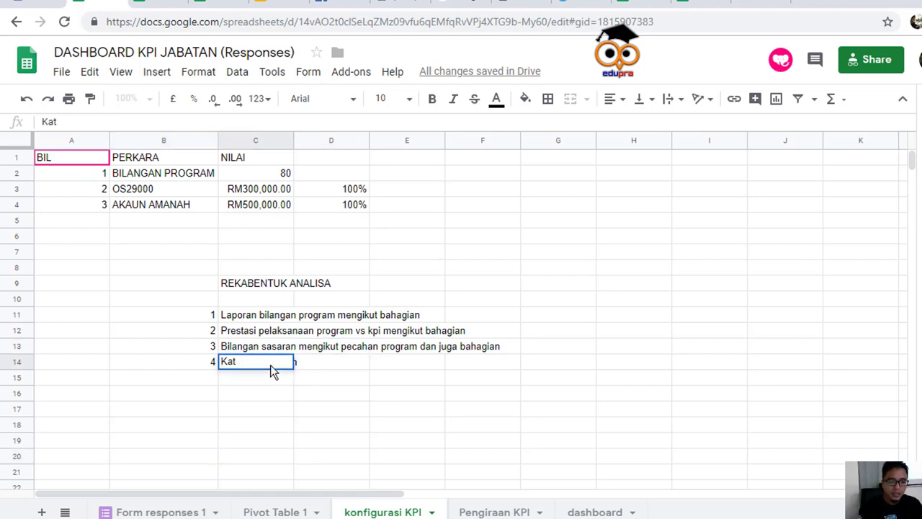
key("BackSpace")
key("BackSpace")
key("BackSpace")
- Replace the item 4 text in C14 with "Dapatan maklumbalas peserta program"
type("Da")
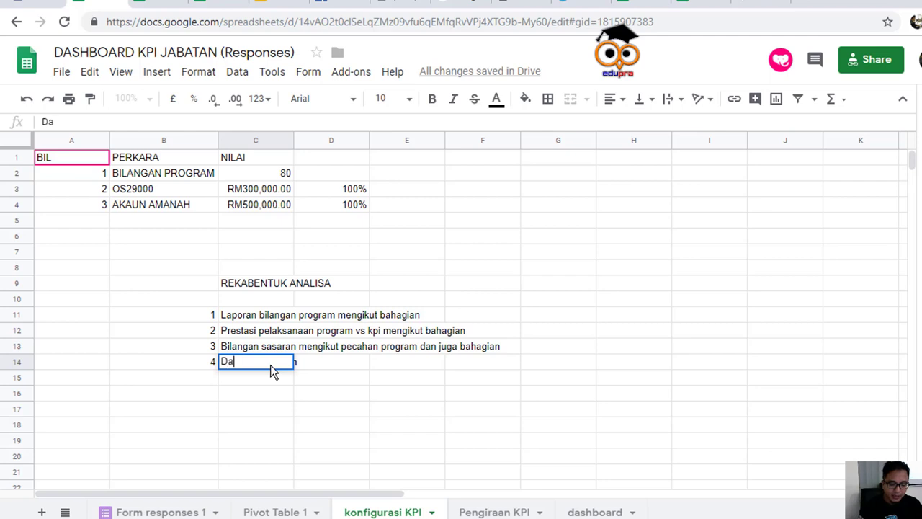
type("patan program")
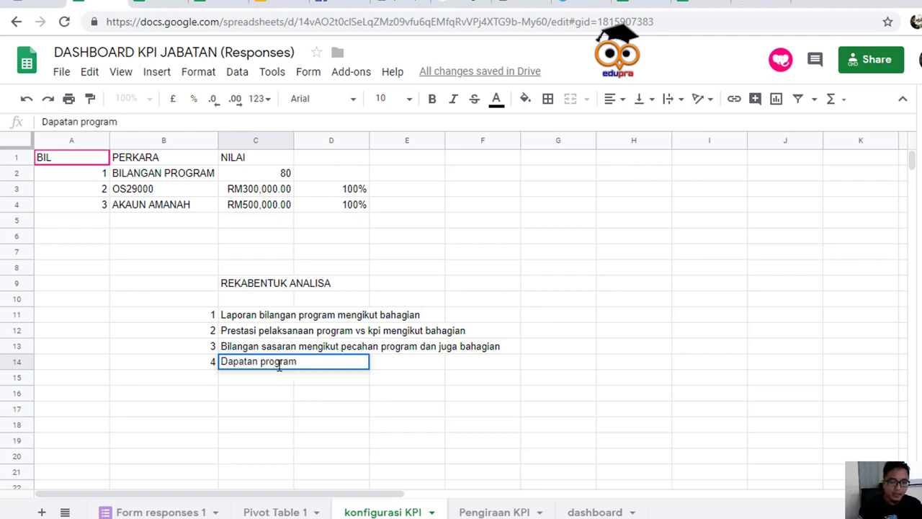
key("BackSpace")
key("BackSpace")
key("BackSpace")
key("BackSpace")
key("BackSpace")
key("BackSpace")
key("BackSpace")
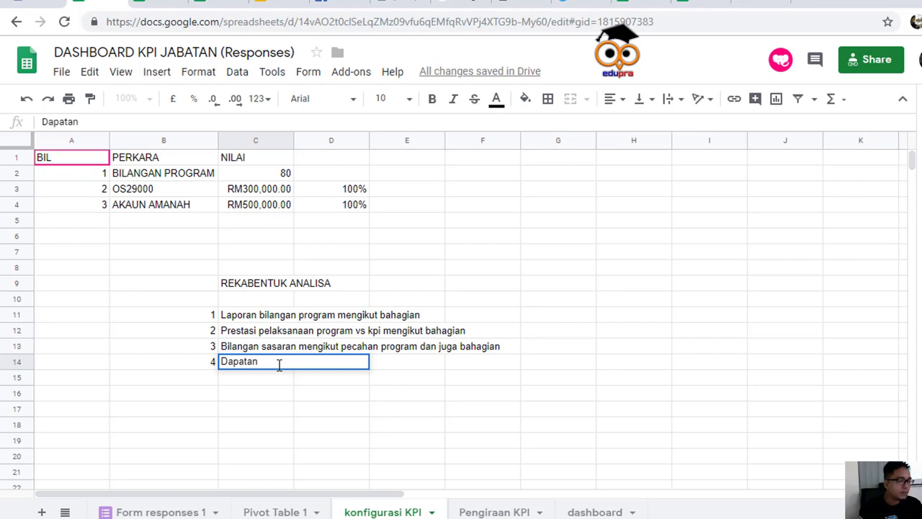
type("makl")
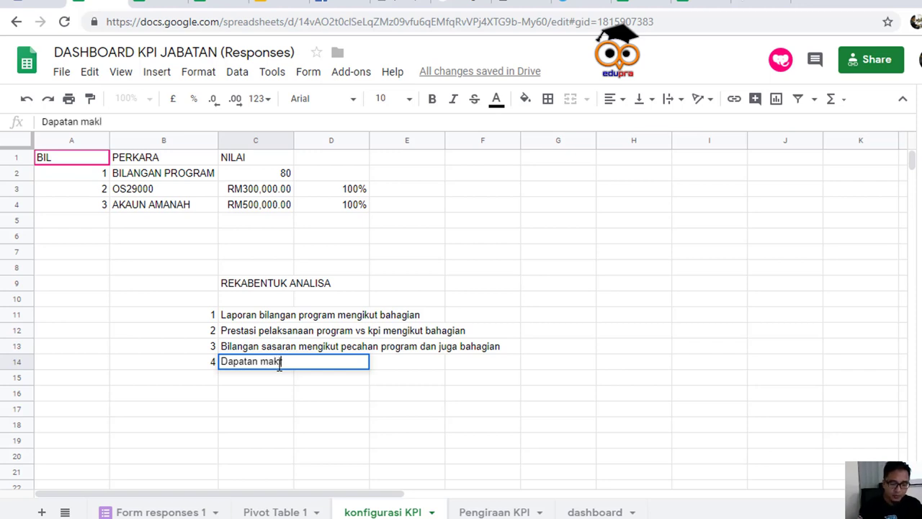
type("umbalas p")
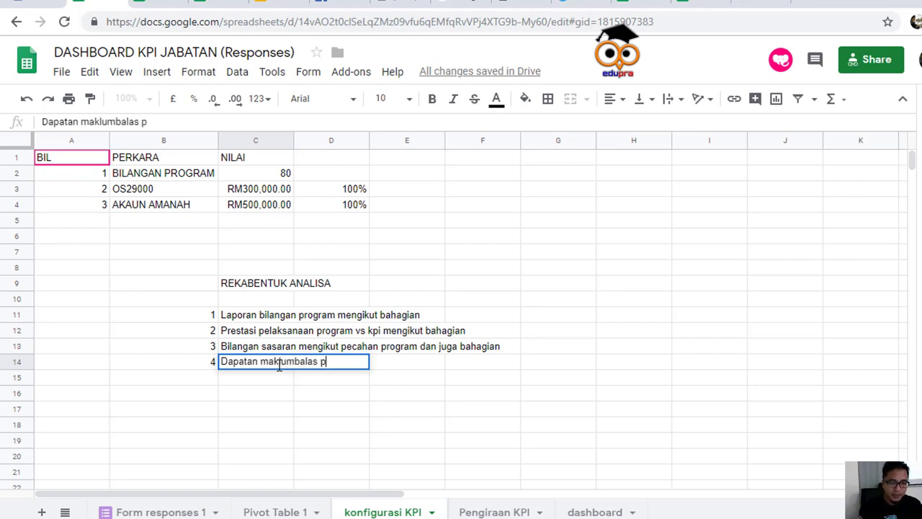
type("eserta program")
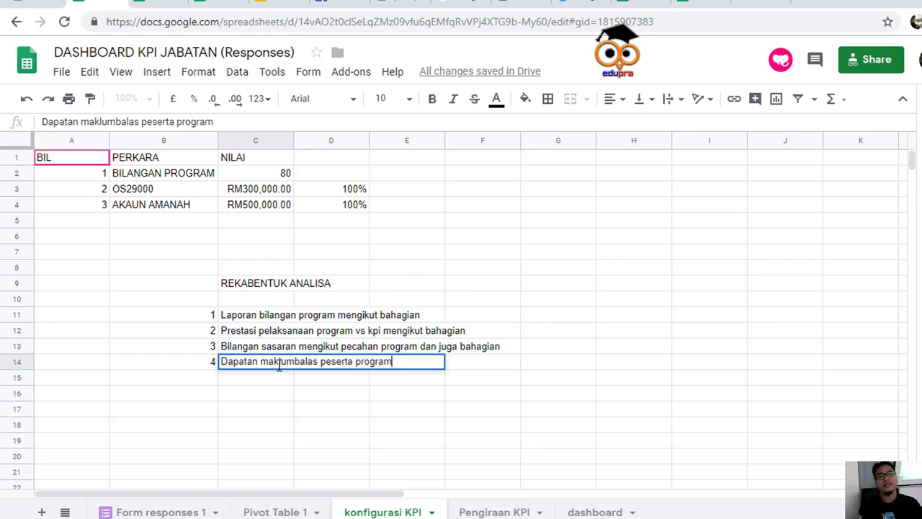
key("Return")
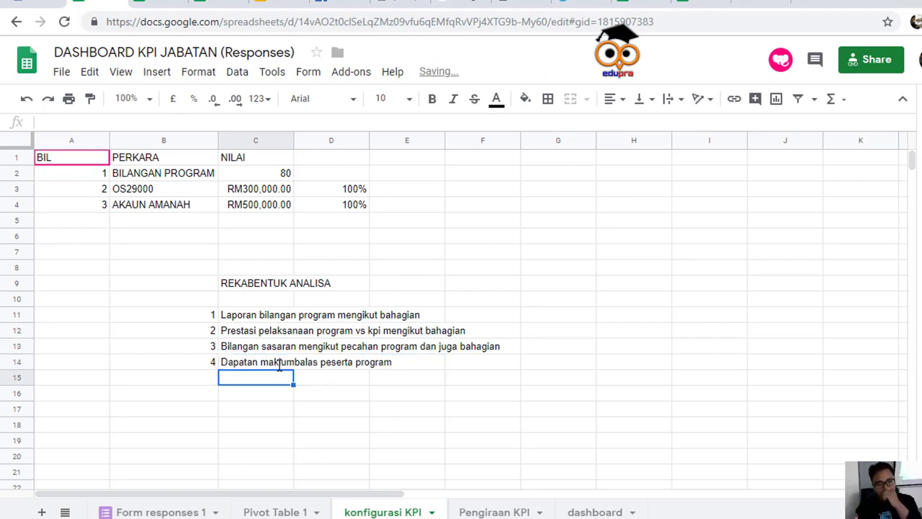
- Add item 5 to the analysis list in B15:C15 with the text "Bilangan program ikut daerah parlimen, tahuan"
left_click(209, 378)
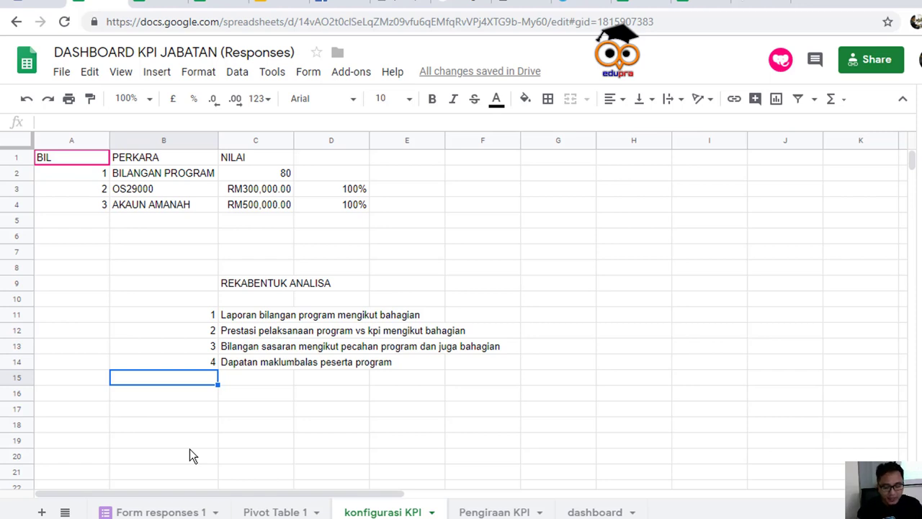
type("5")
key("Tab")
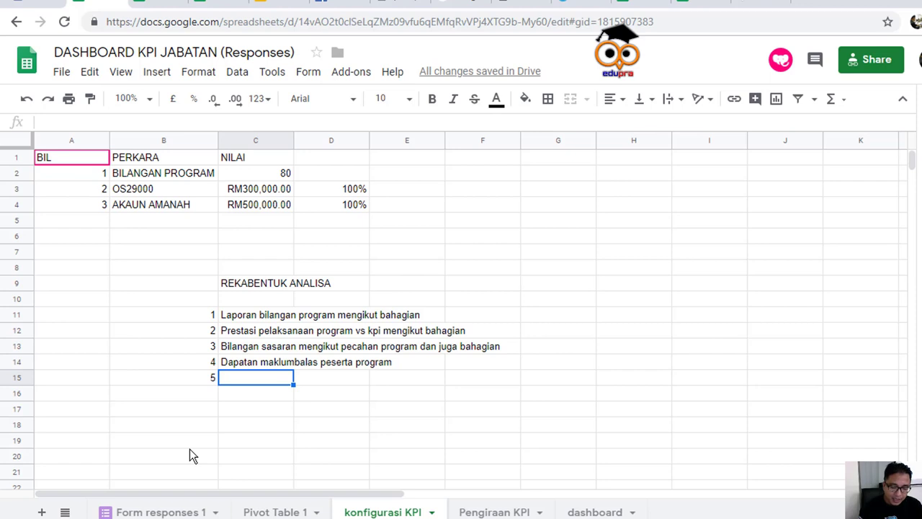
type("Bilangan p")
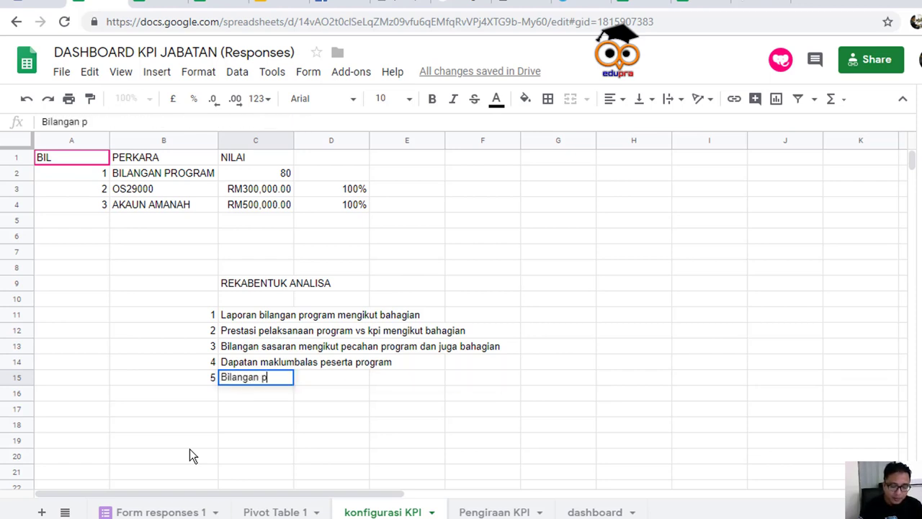
type("rogram ikut d")
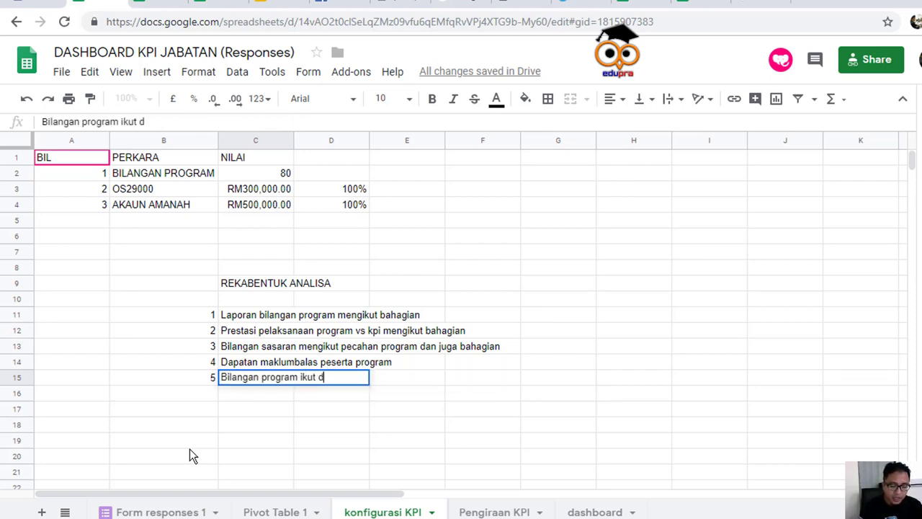
type("aerah parlimen,")
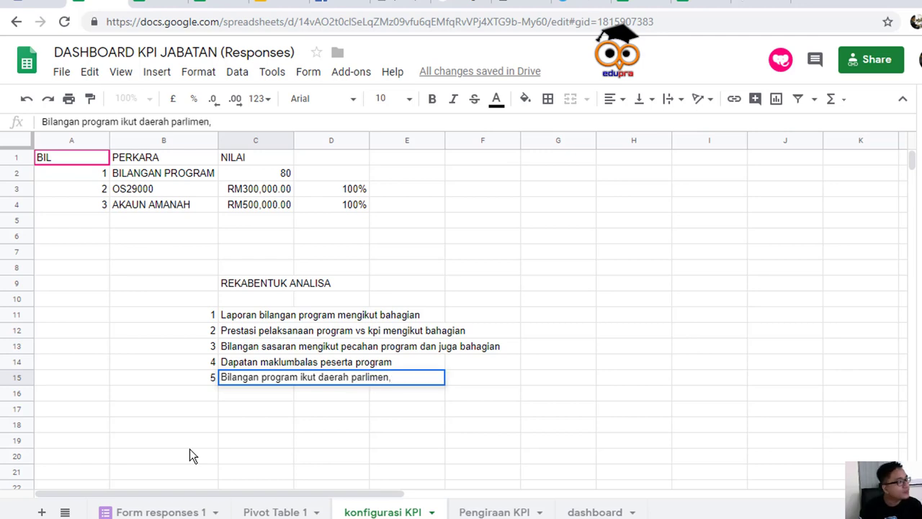
type("tahuan")
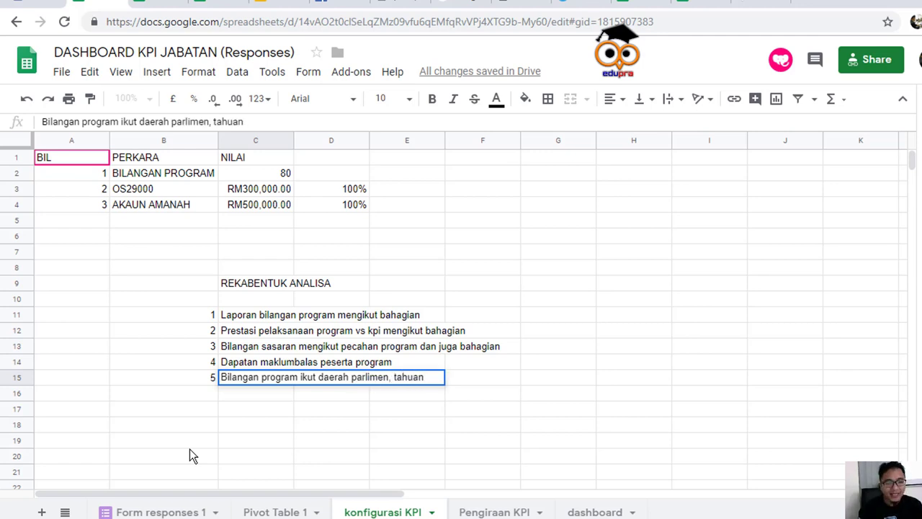
key("Return")
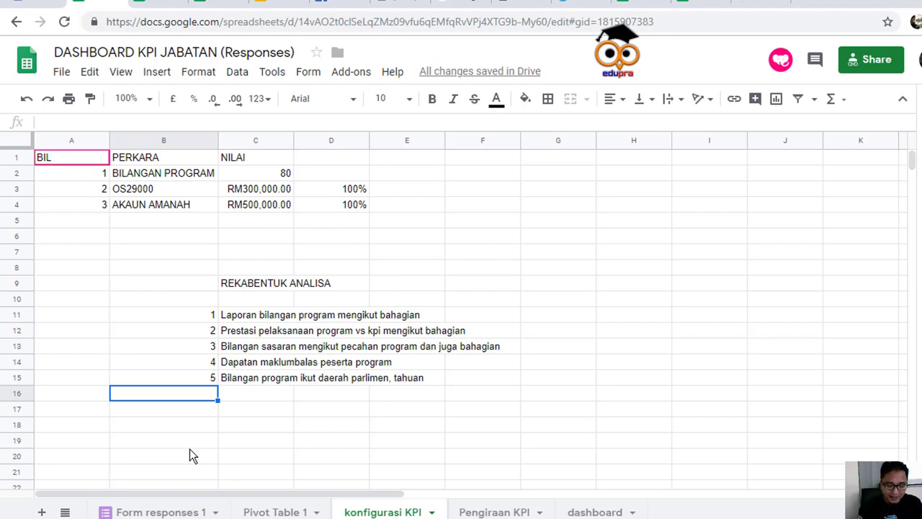
- Add item 6 to the analysis list in B16:C16 with the text "Pelaksanaan ikut bulan / tahunan"
type("6")
key("Tab")
type("Pel")
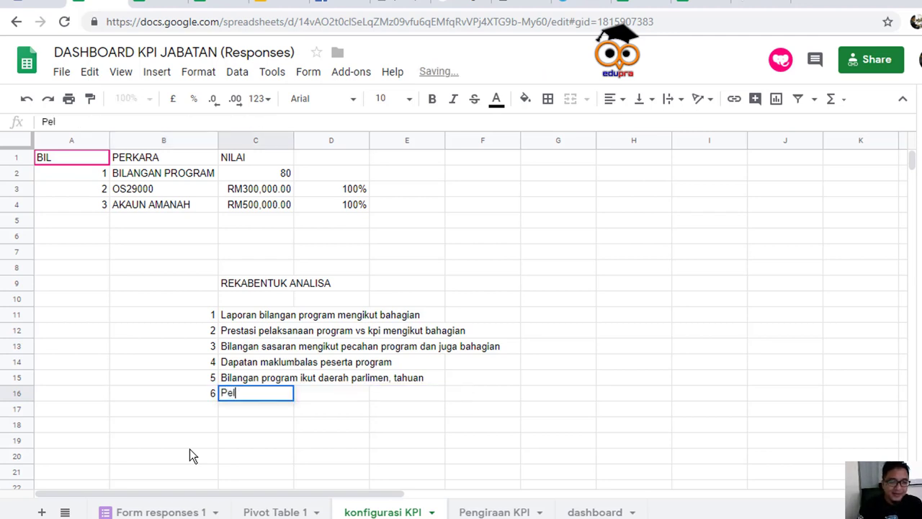
type("aksanaan")
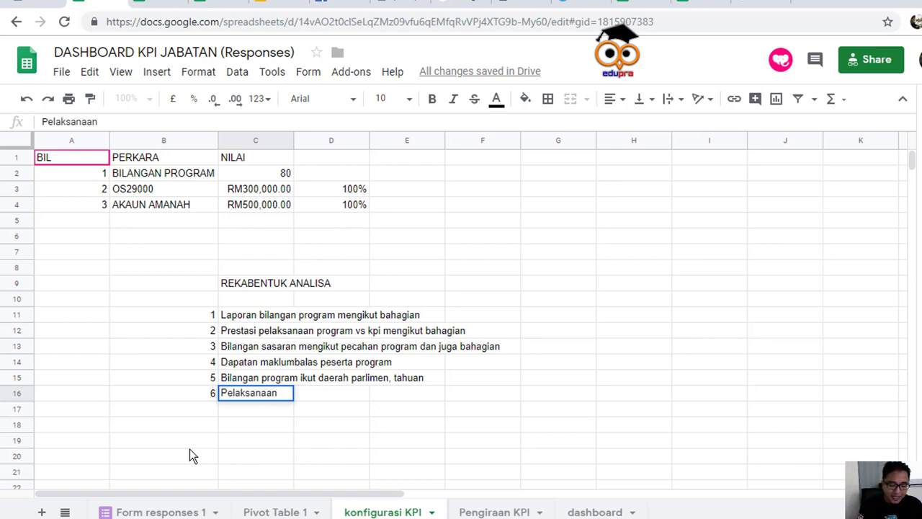
type("ikut bul")
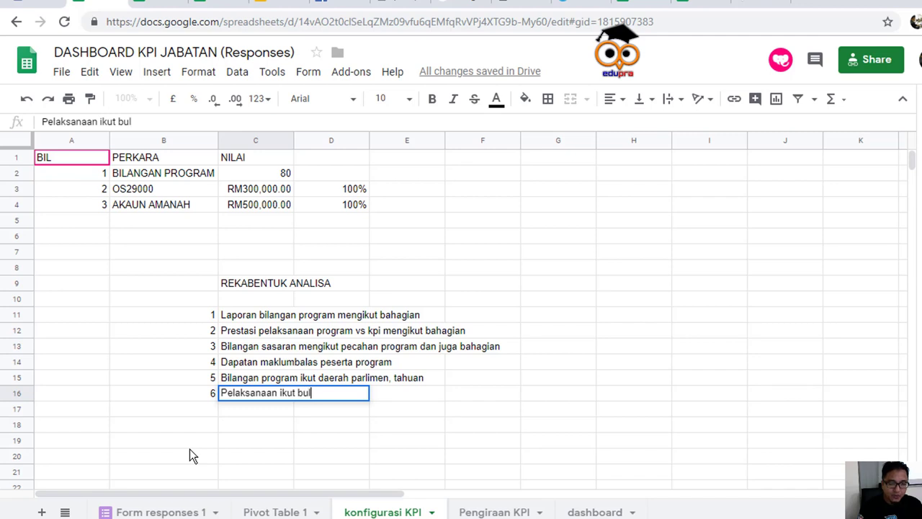
type("an / tahunan")
key("Return")
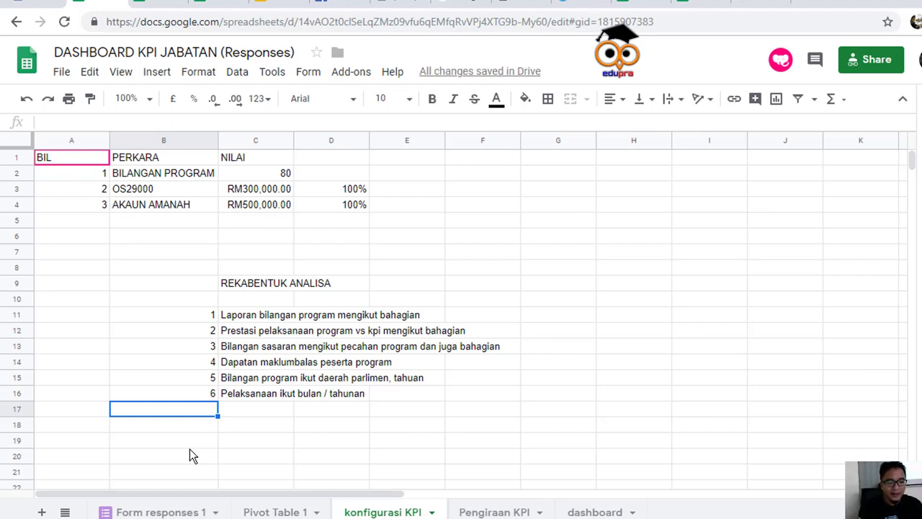
- Review the Form responses 1, Pivot Table 1, Pengiraan KPI and dashboard sheets for further analysis ideas, and return to konfigurasi KPI
left_click(173, 512)
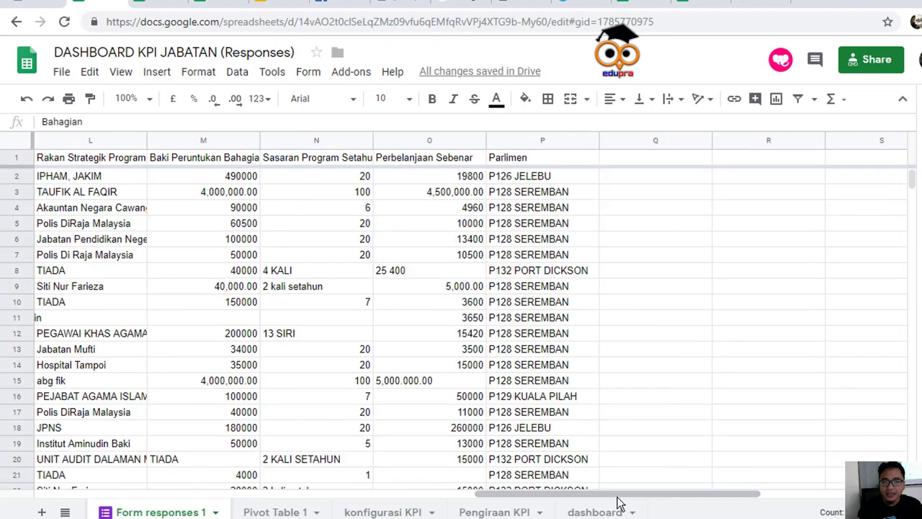
left_click_drag(618, 501, 164, 492)
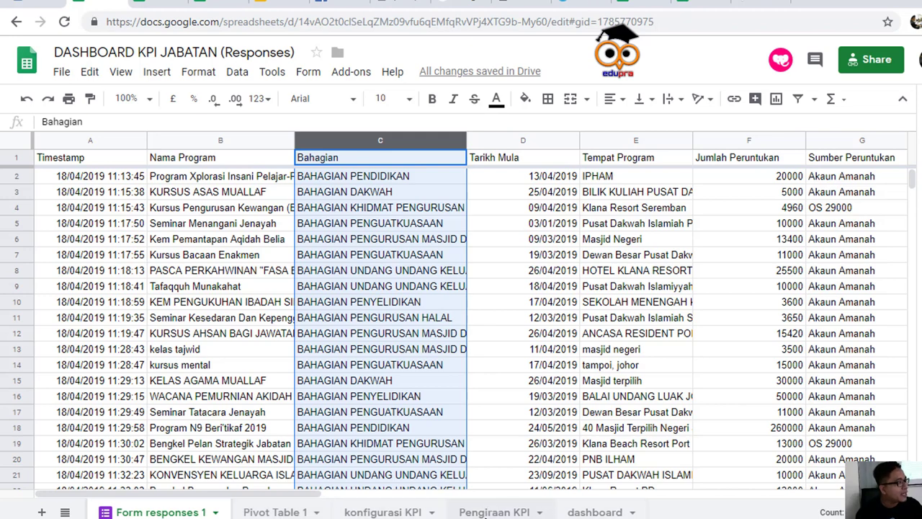
left_click(254, 511)
left_click(137, 513)
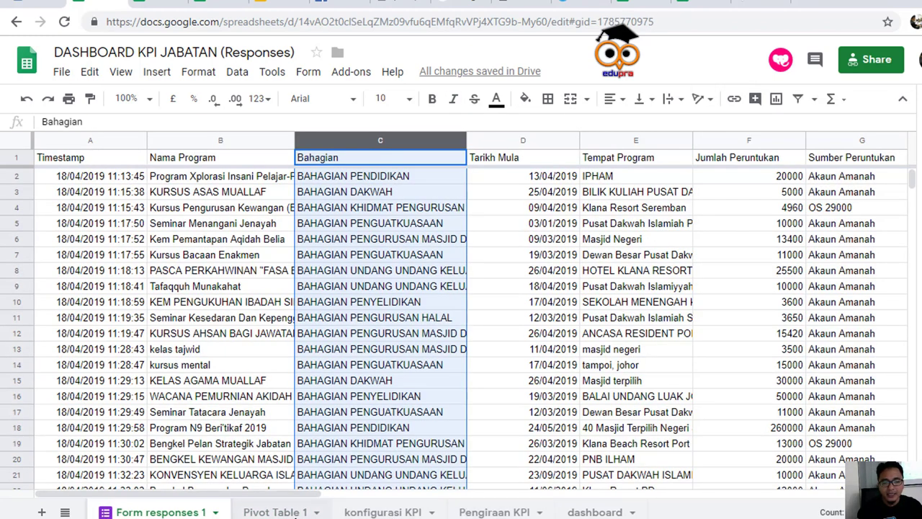
left_click(274, 512)
left_click(500, 512)
scroll(256, 449, "down", 1)
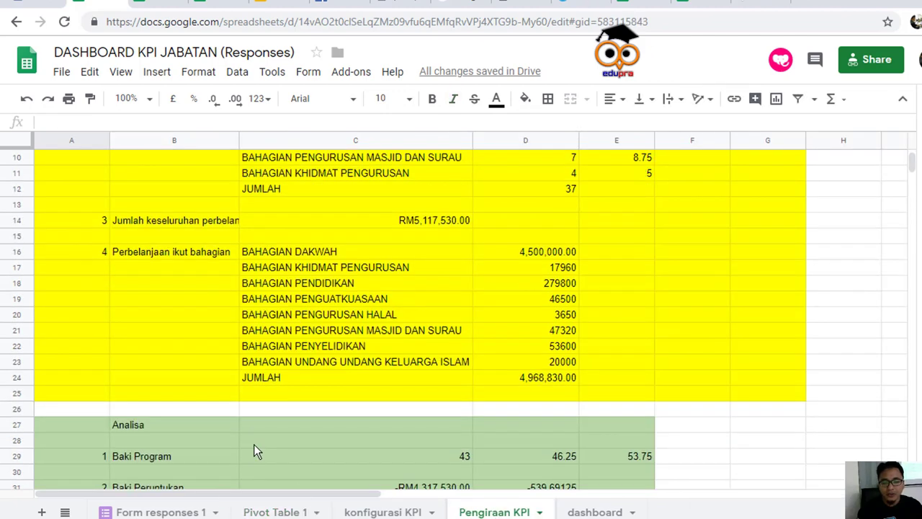
left_click(274, 512)
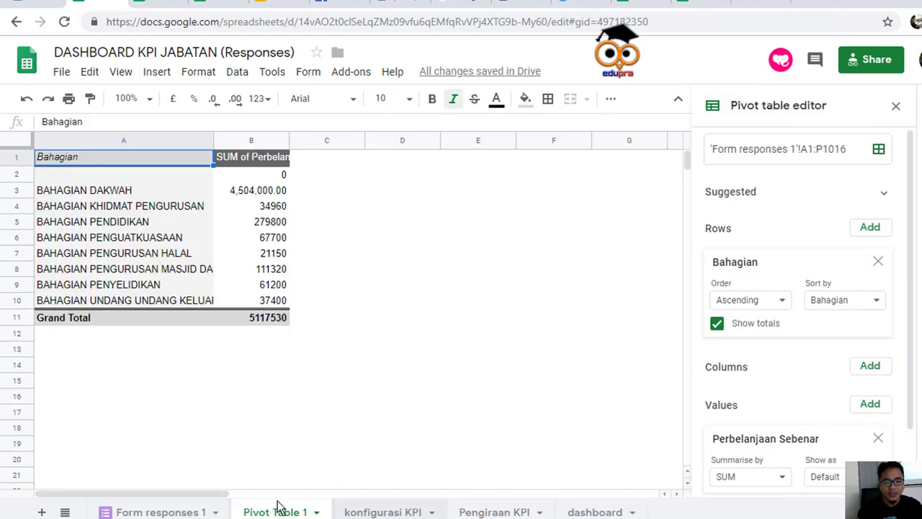
left_click(367, 512)
left_click(500, 512)
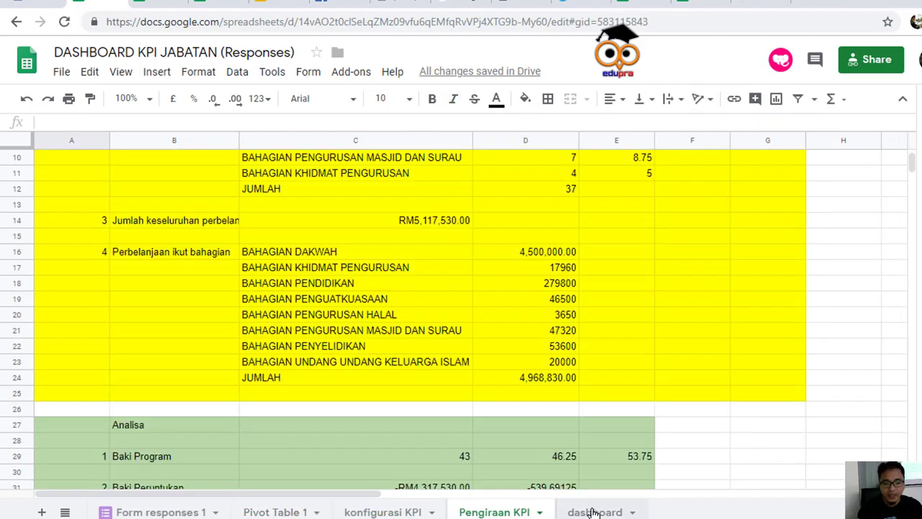
left_click(597, 511)
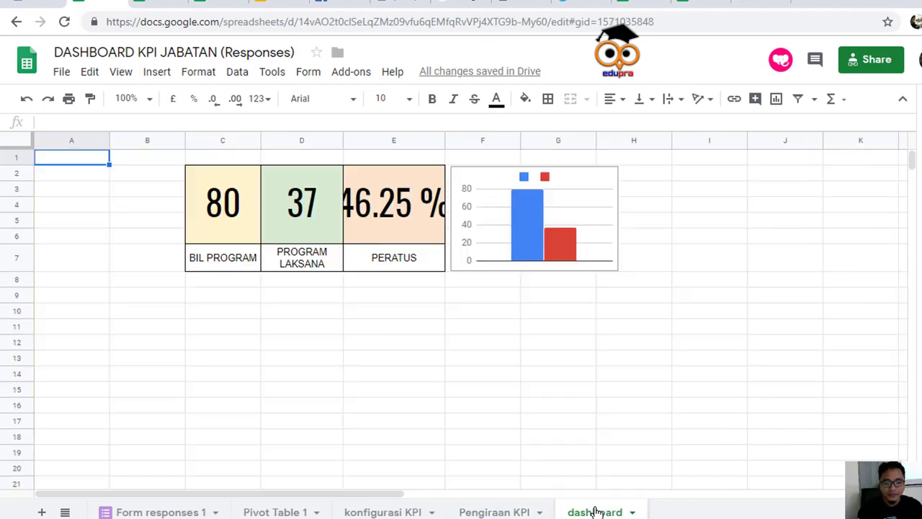
left_click(472, 511)
left_click(393, 511)
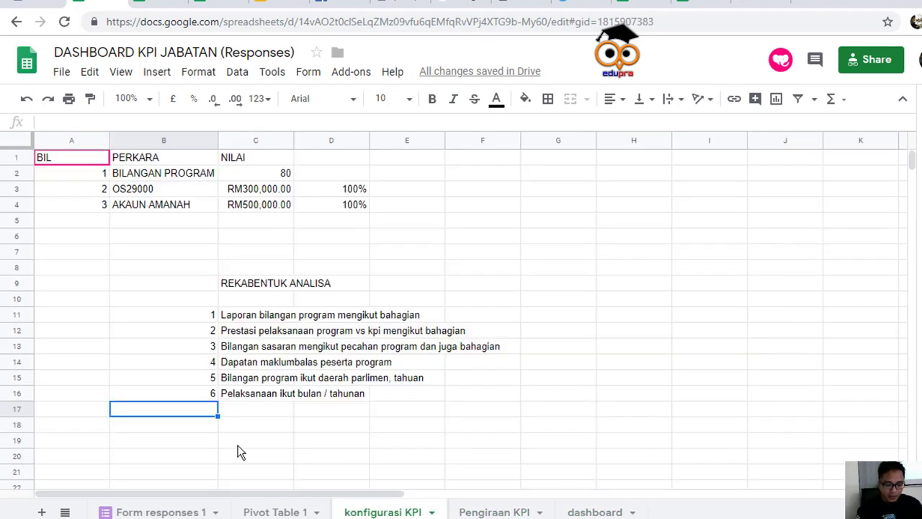
- Add item 7 to the analysis list in B17:C17 with the text "Analisa pelaksanaan ikut sukuan"
type("7.")
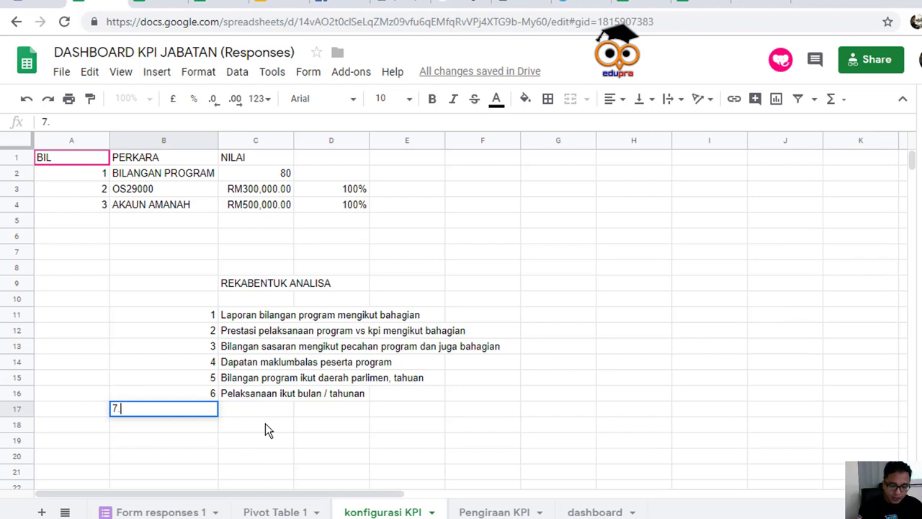
key("Tab")
type("Analis")
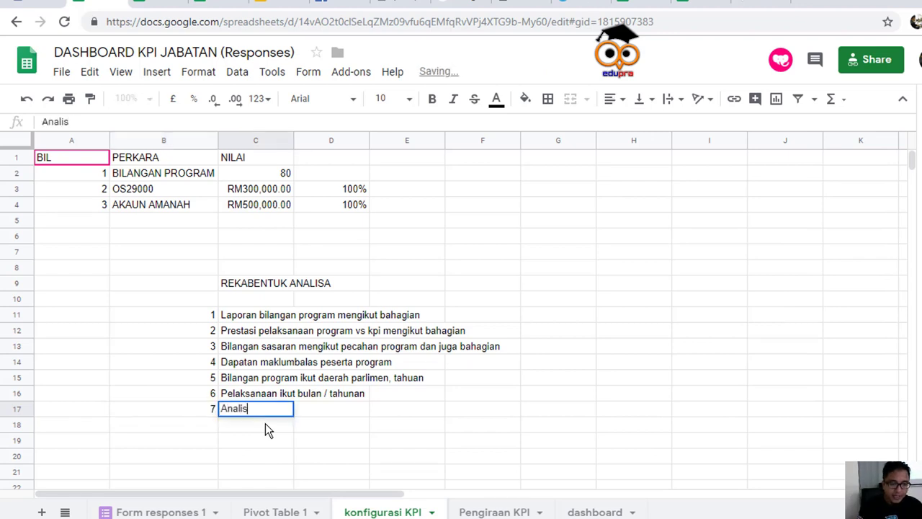
type("a pelaksaan")
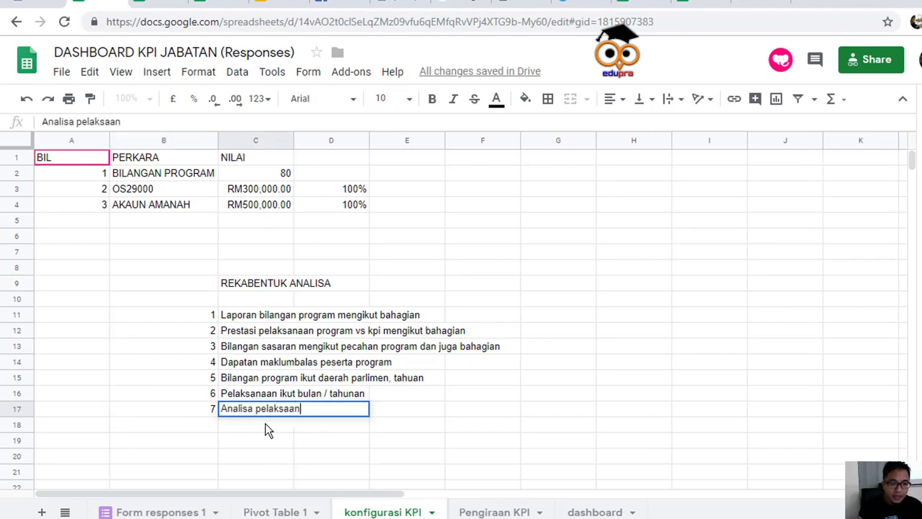
key("BackSpace")
key("BackSpace")
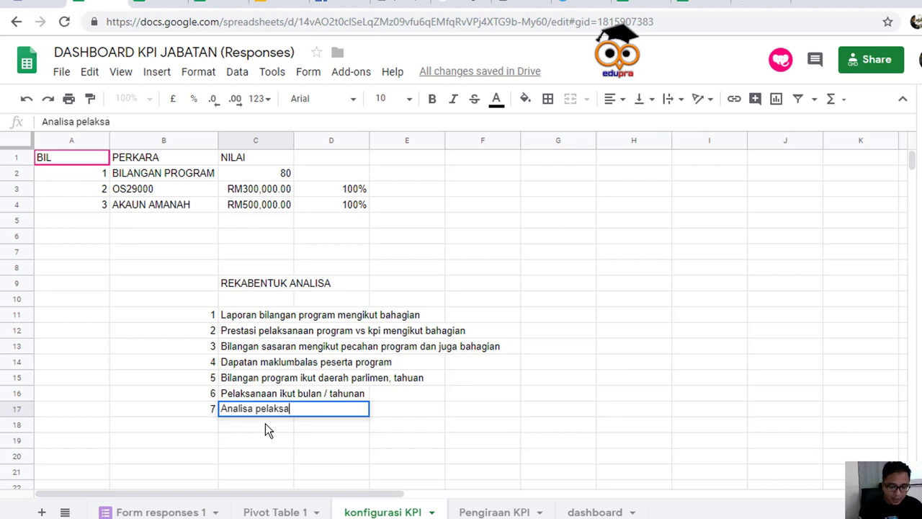
type("naan ikut")
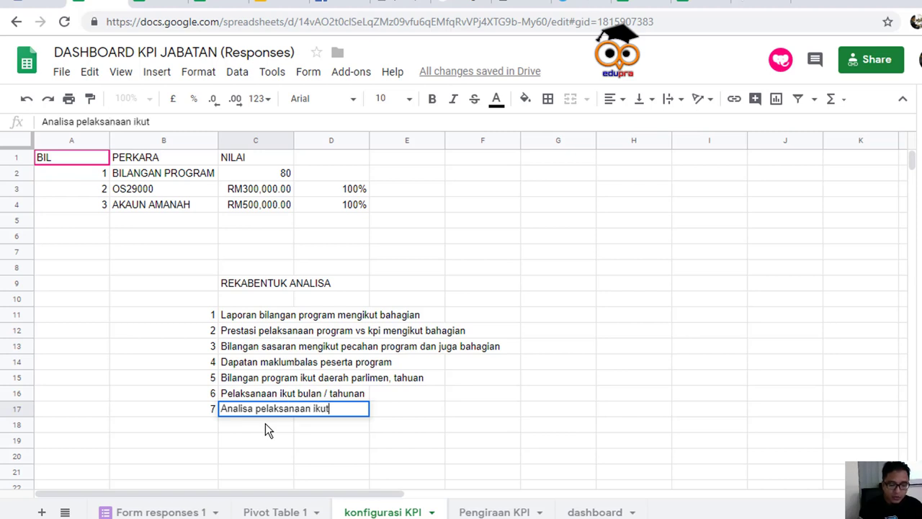
type(" sukuan")
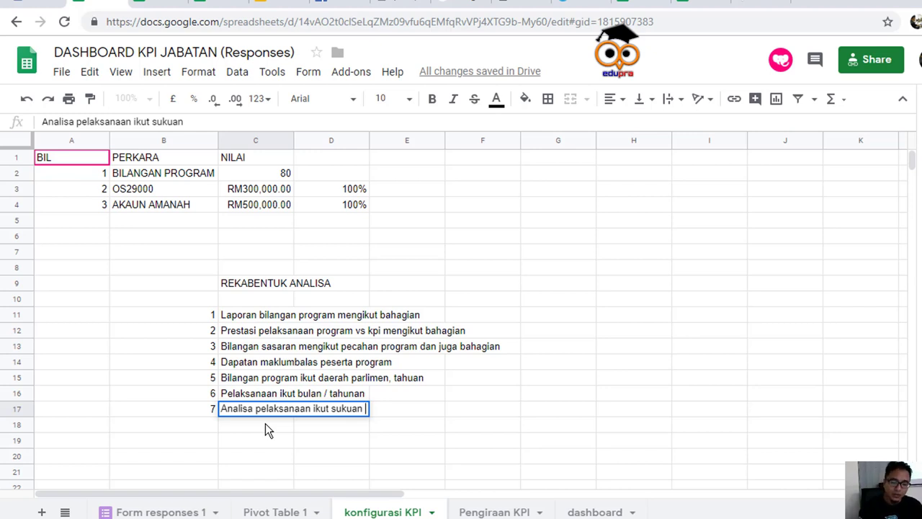
key("Return")
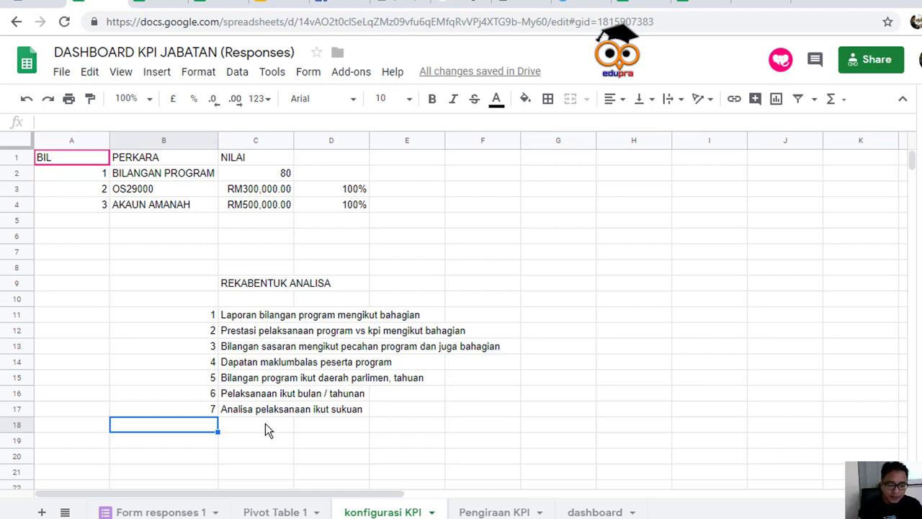
- Add item 8 to the analysis list in B18:C18 with the text "Prestasi bajet yang disedikan"
type("8")
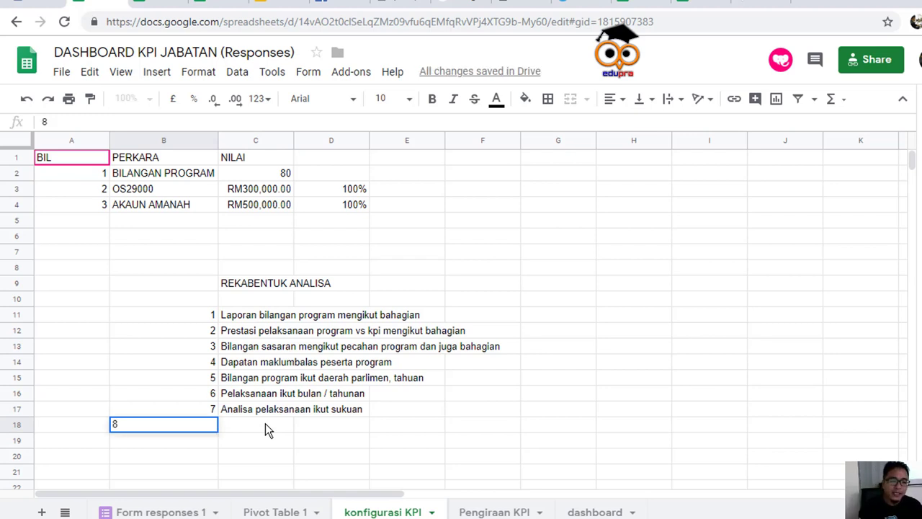
key("Tab")
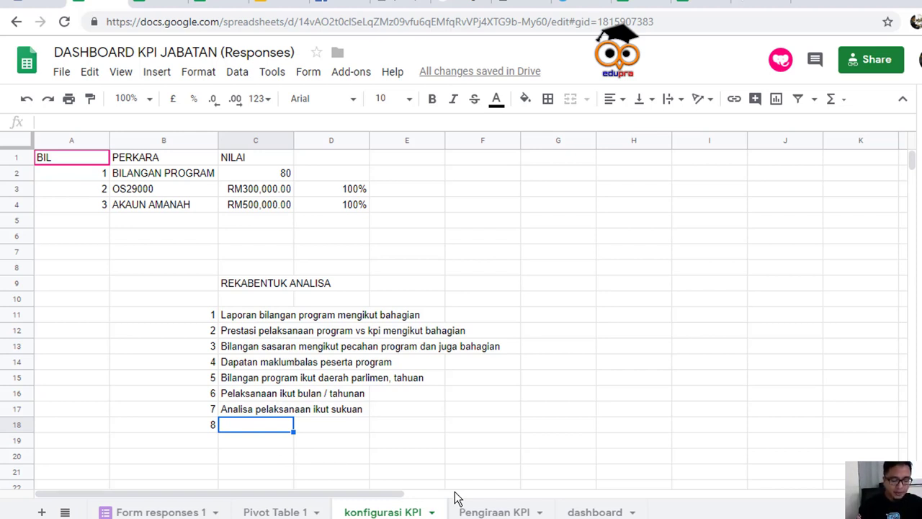
type("Preatasi")
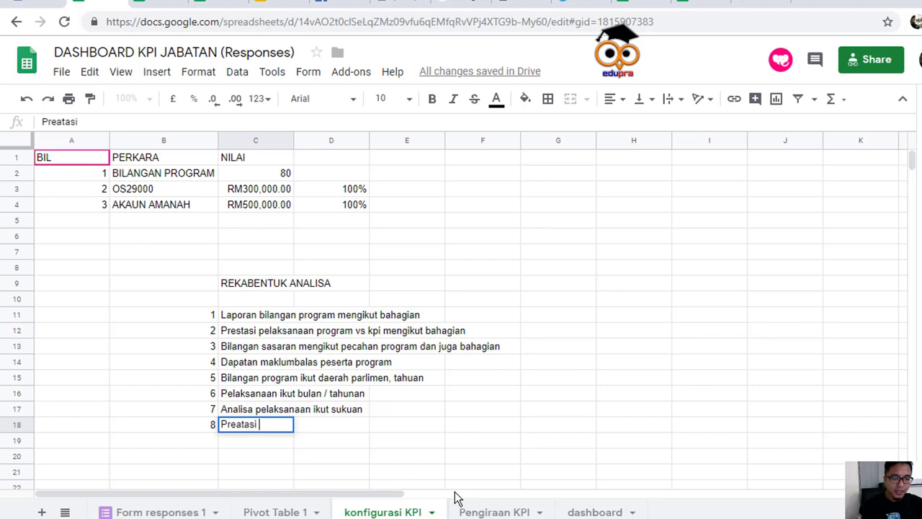
key("BackSpace")
key("BackSpace")
key("BackSpace")
key("BackSpace")
key("BackSpace")
key("BackSpace")
type("sta")
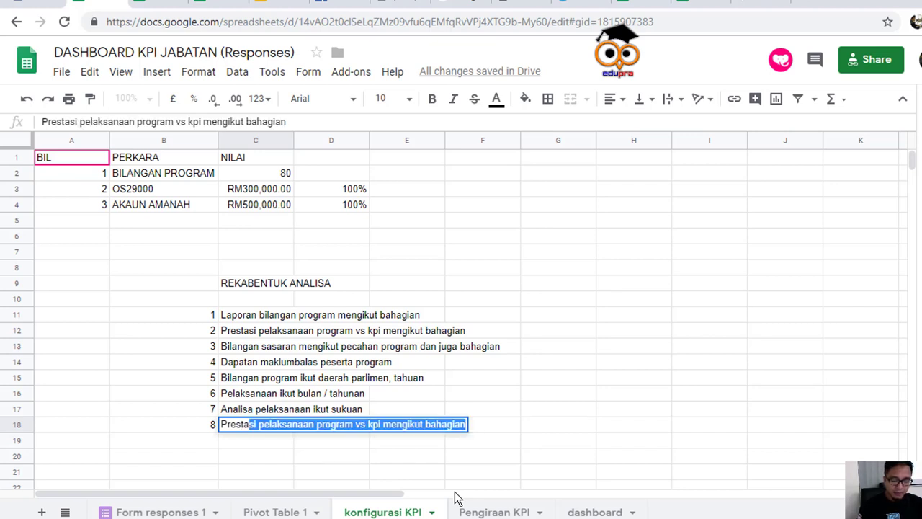
type("si ba")
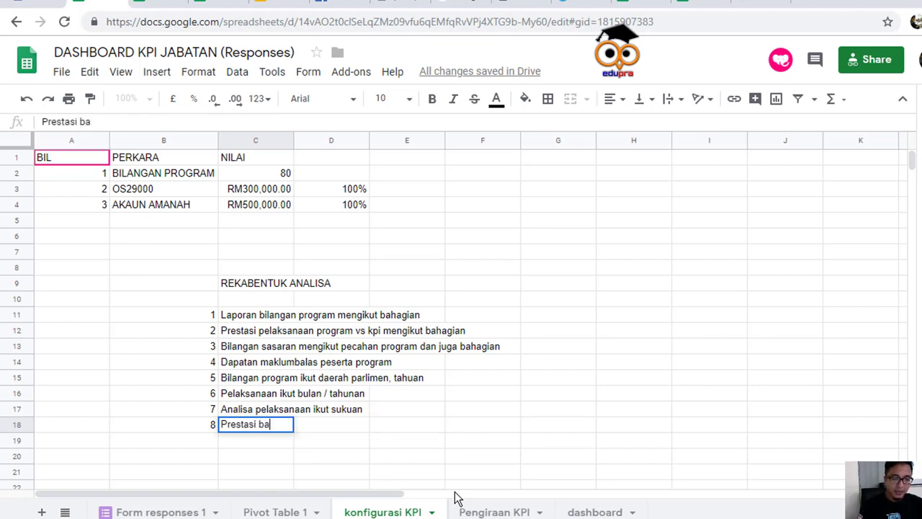
type("jet yang dise")
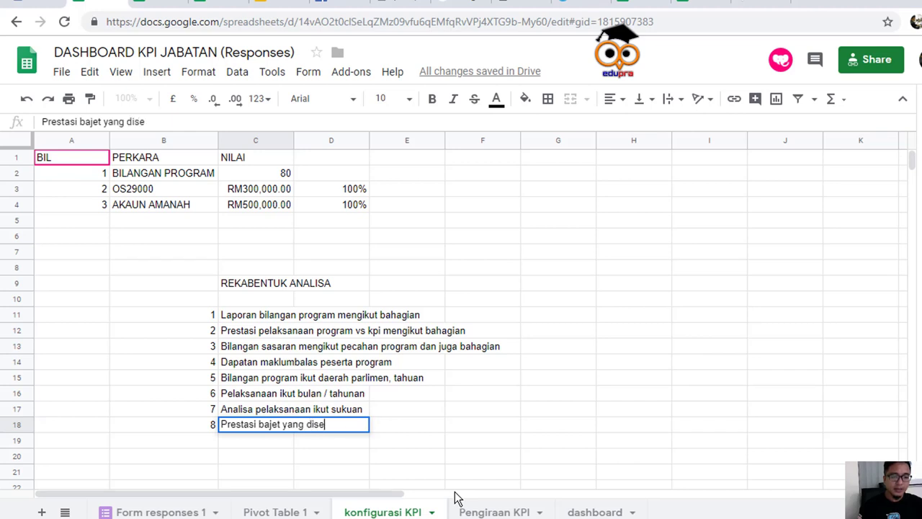
type("dikan")
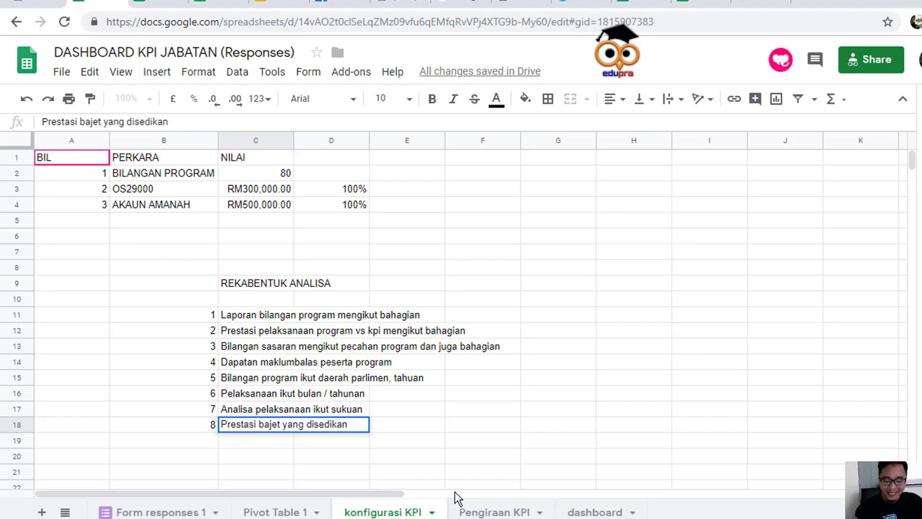
key("Return")
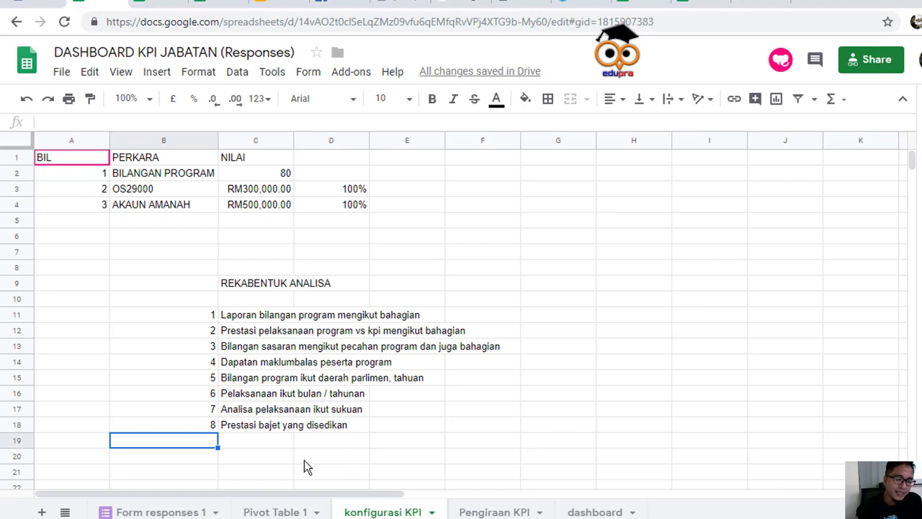
- Examine the Form responses 1 columns from Timestamp through Parlimen for further analysis ideas
left_click(161, 512)
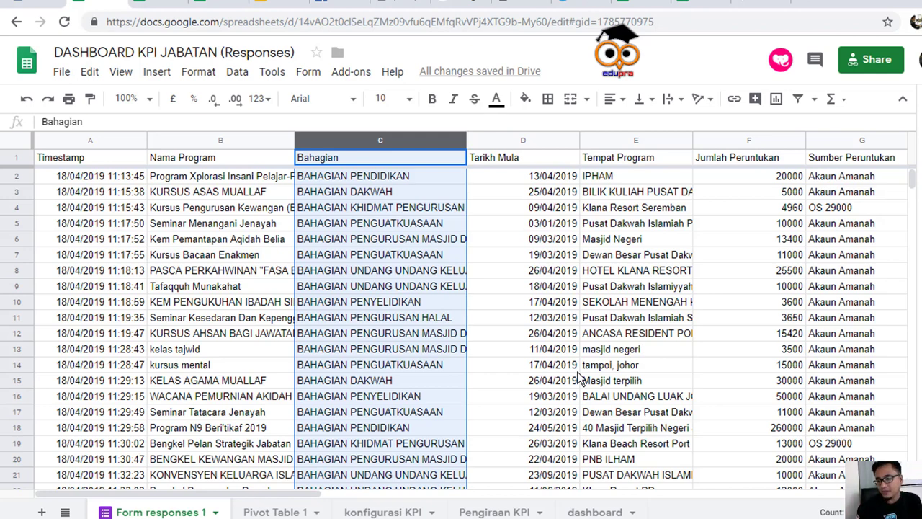
scroll(578, 378, "right", 2)
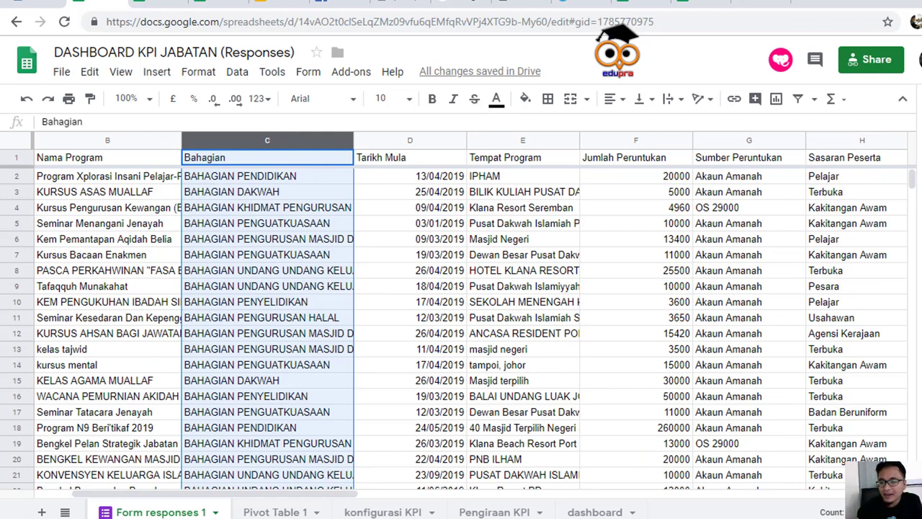
scroll(468, 324, "right", 2)
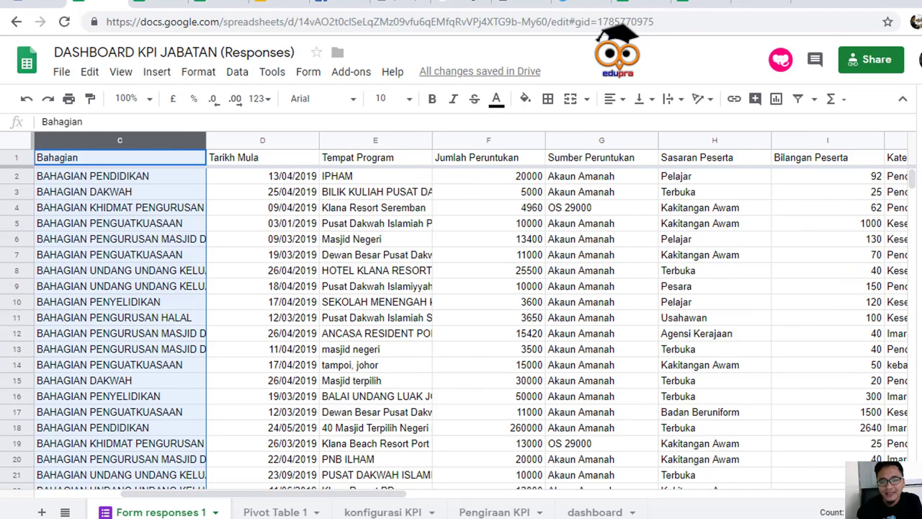
scroll(468, 325, "right", 2)
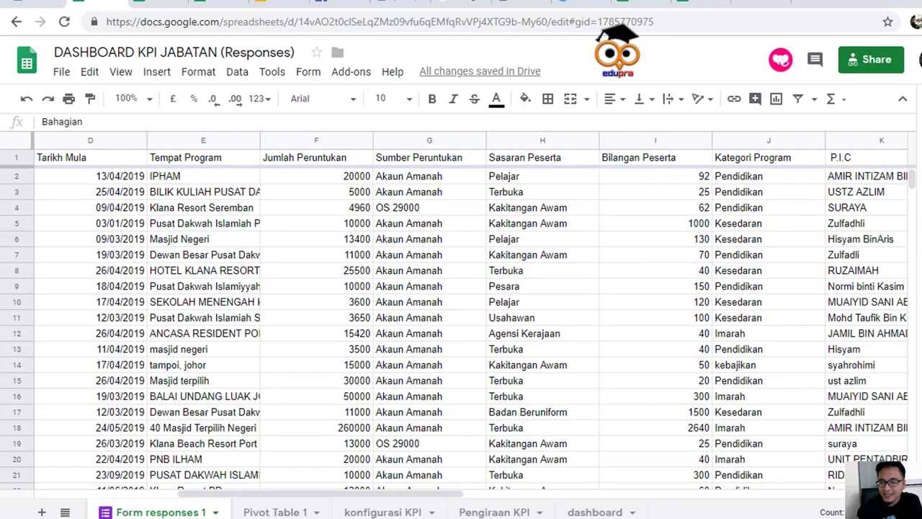
scroll(469, 324, "right", 4)
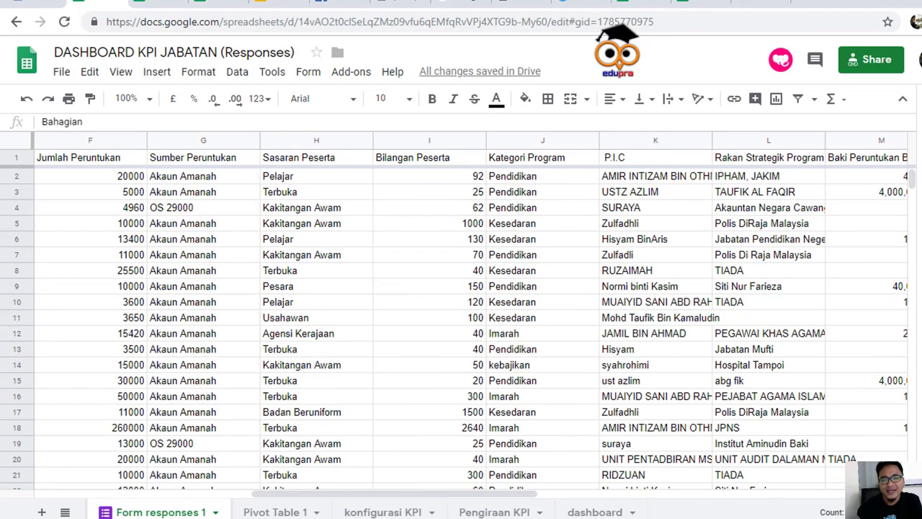
scroll(468, 324, "right", 4)
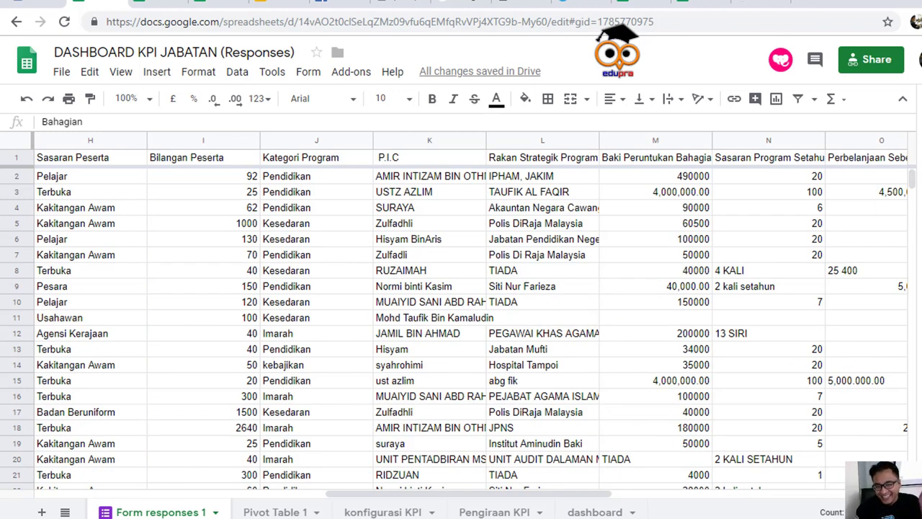
scroll(469, 324, "right", 2)
scroll(468, 325, "right", 2)
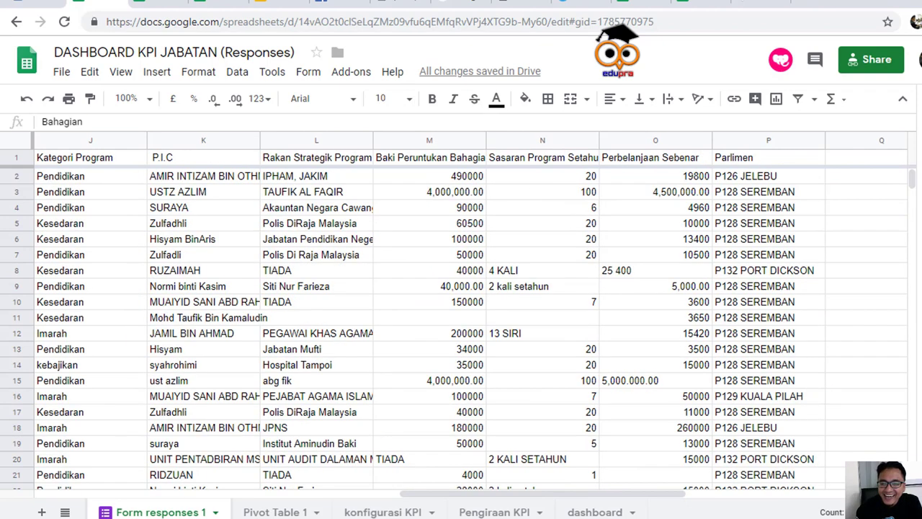
left_click_drag(670, 500, 328, 499)
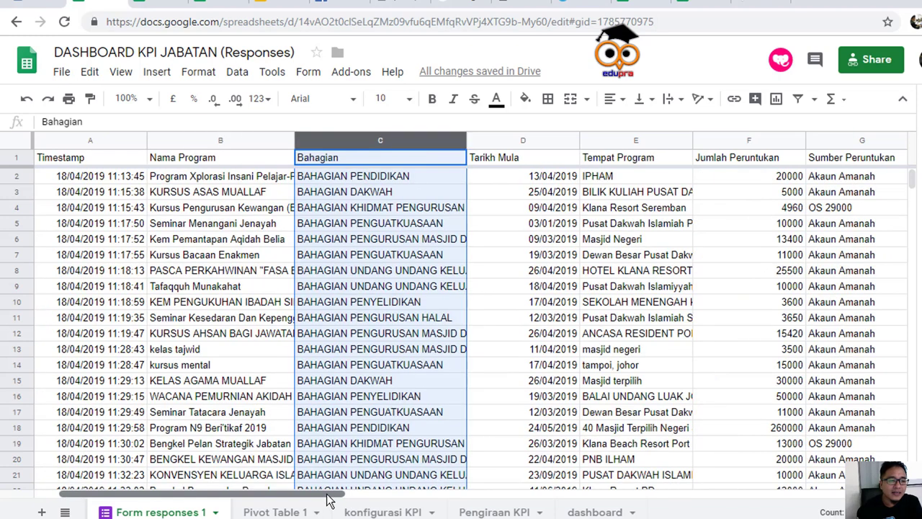
- Fit the width of column N, Sasaran Program Setahun Bahagian, to its contents in Form responses 1
left_click_drag(328, 498, 400, 498)
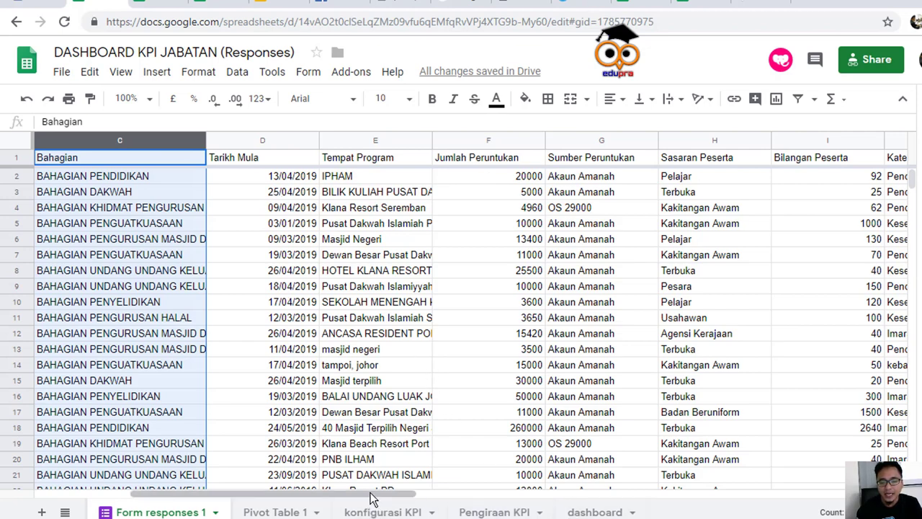
mouse_move(372, 497)
left_mouse_down()
mouse_move(462, 496)
mouse_move(370, 490)
left_mouse_up()
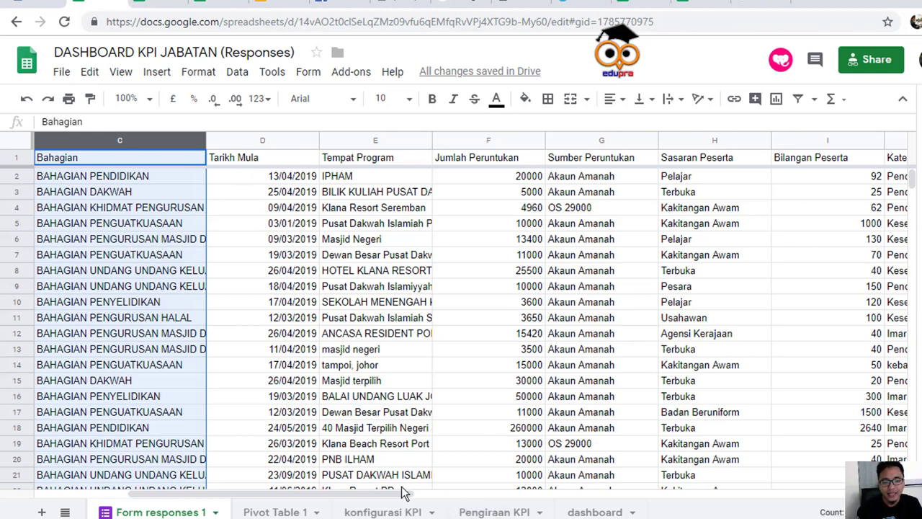
left_click_drag(384, 496, 497, 514)
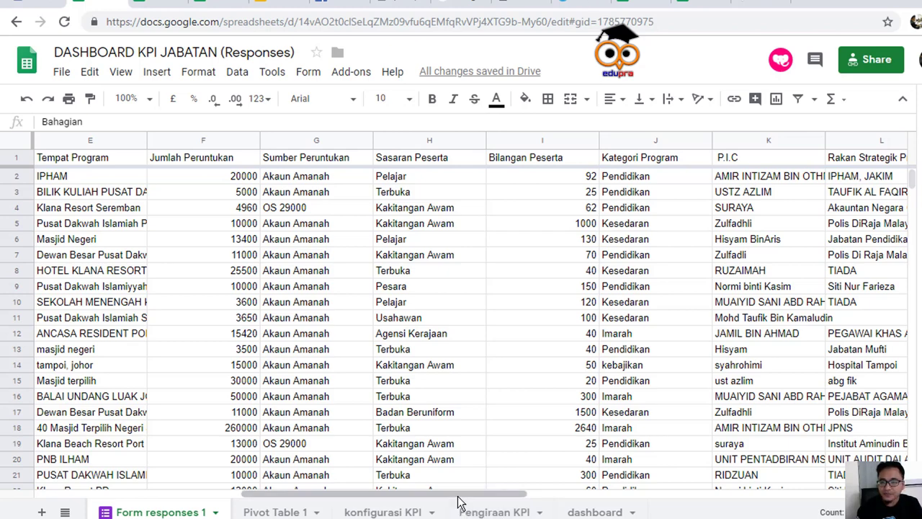
left_click_drag(461, 507, 604, 503)
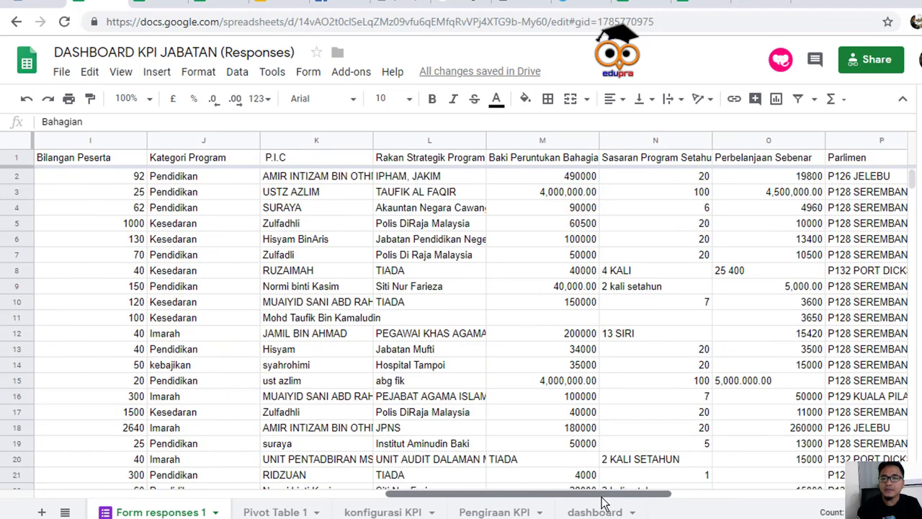
double_click(712, 147)
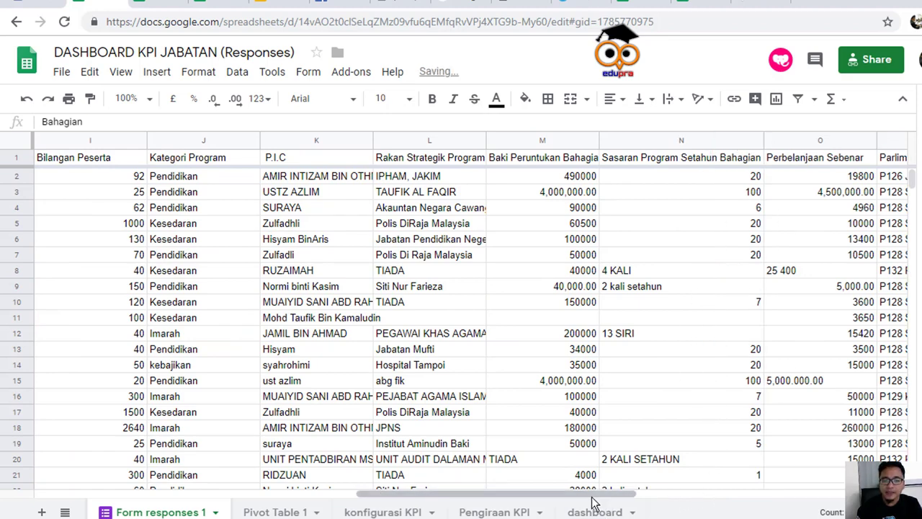
- Glance over the Pengiraan KPI and dashboard sheets, and correct item 8 in C18 of konfigurasi KPI to "Prestasi bajet yang disediakan"
left_click_drag(593, 503, 266, 483)
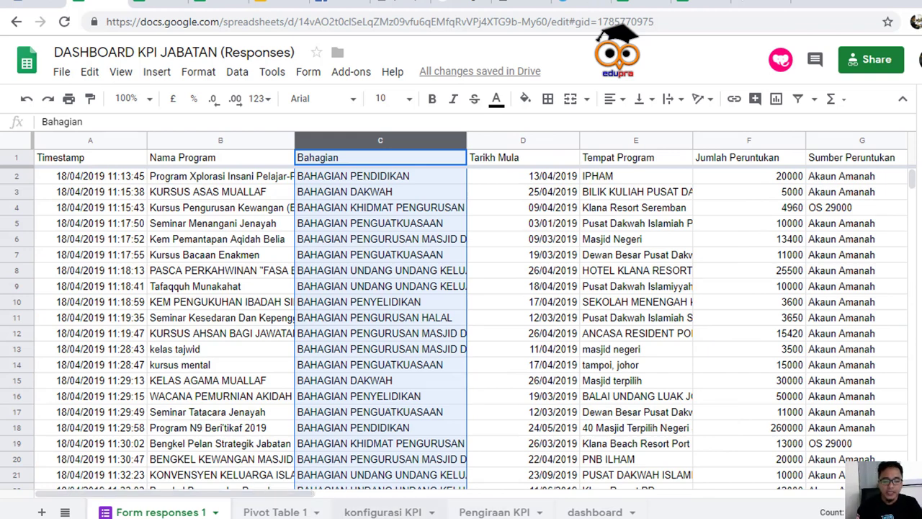
left_click(486, 511)
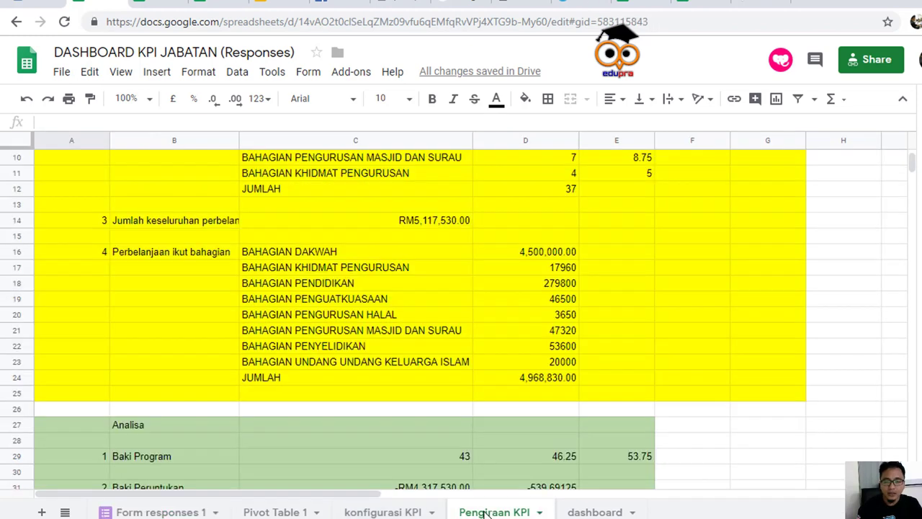
left_click(576, 513)
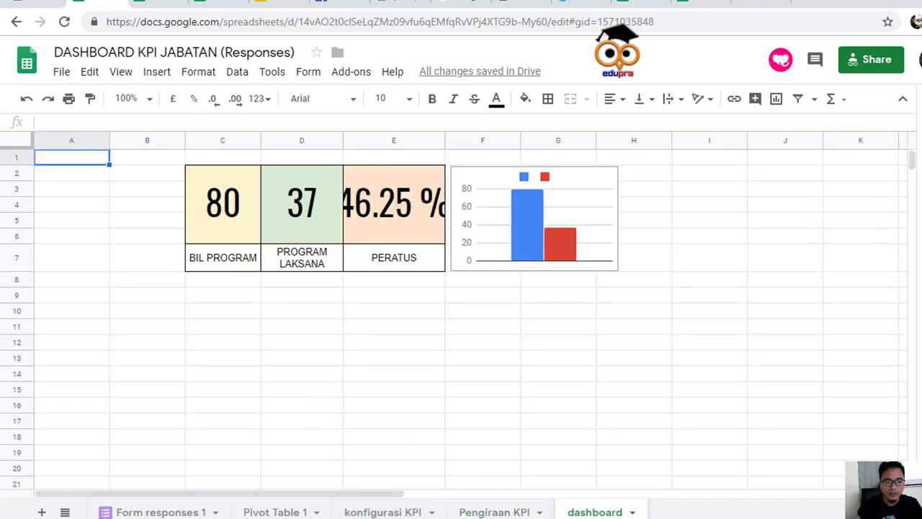
left_click(364, 511)
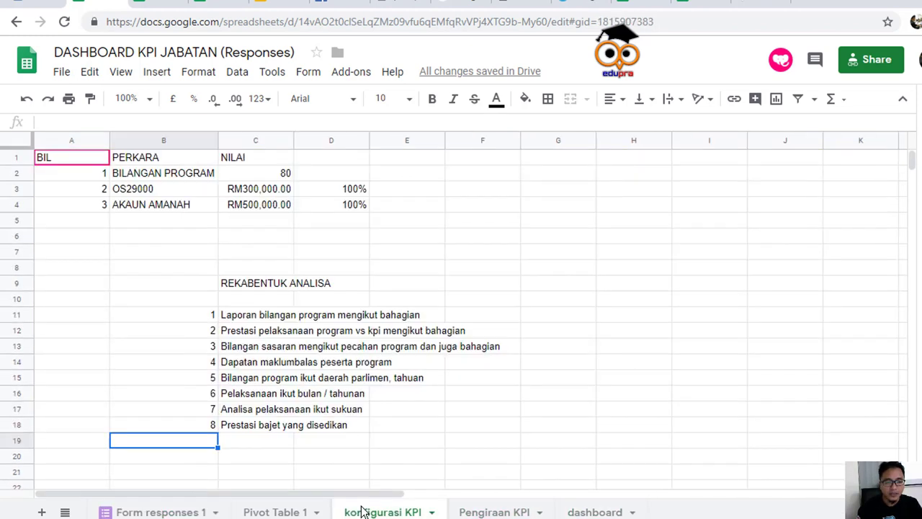
left_click(335, 426)
double_click(335, 427)
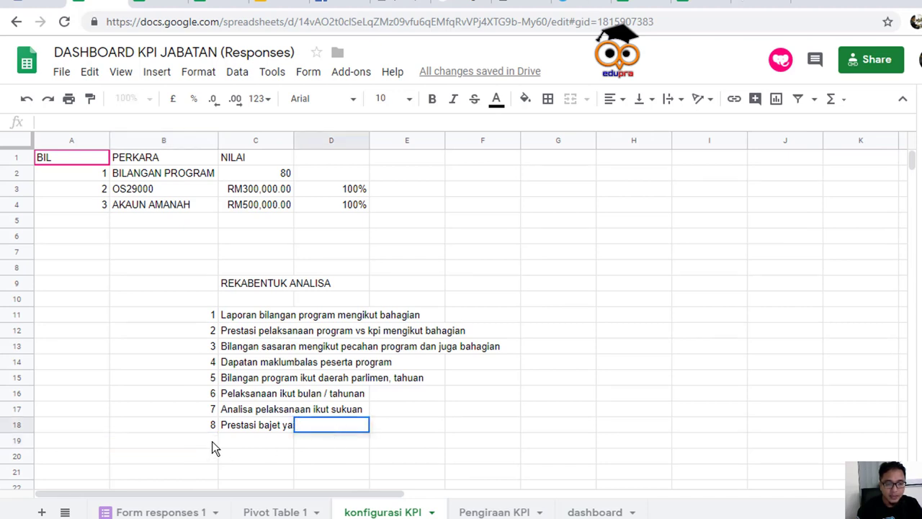
double_click(230, 428)
left_click(332, 424)
key("BackSpace")
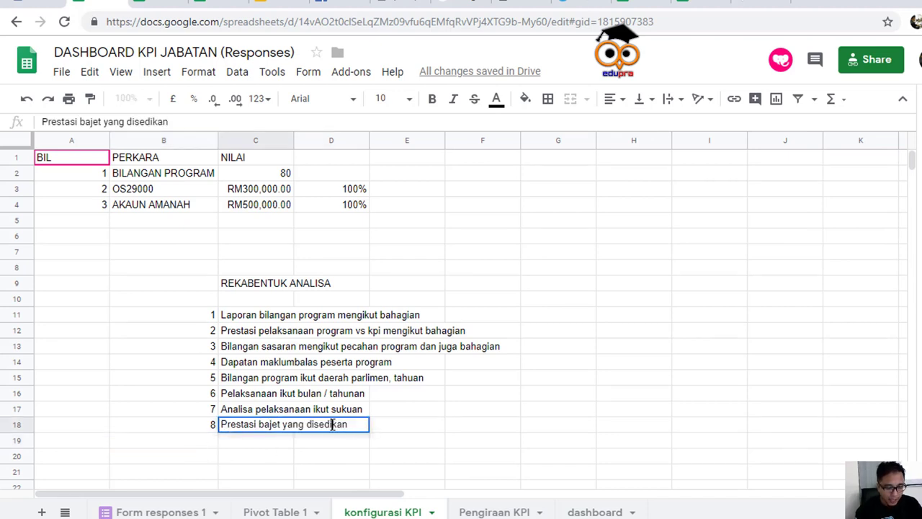
type("a")
key("Return")
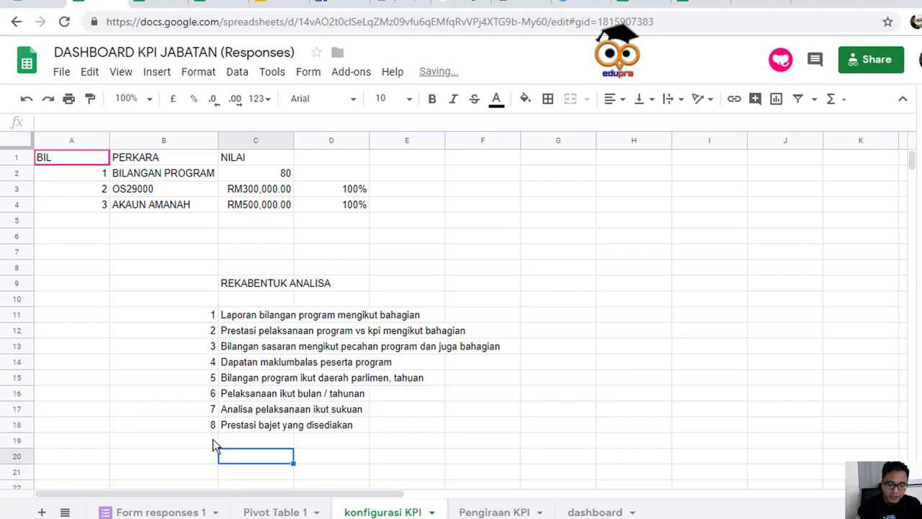
- Add item 9 to the analysis list in B19:C19 with the text "Pecahan perbalanjaan ikut bahagian"
left_click(213, 440)
type("9")
key("Tab")
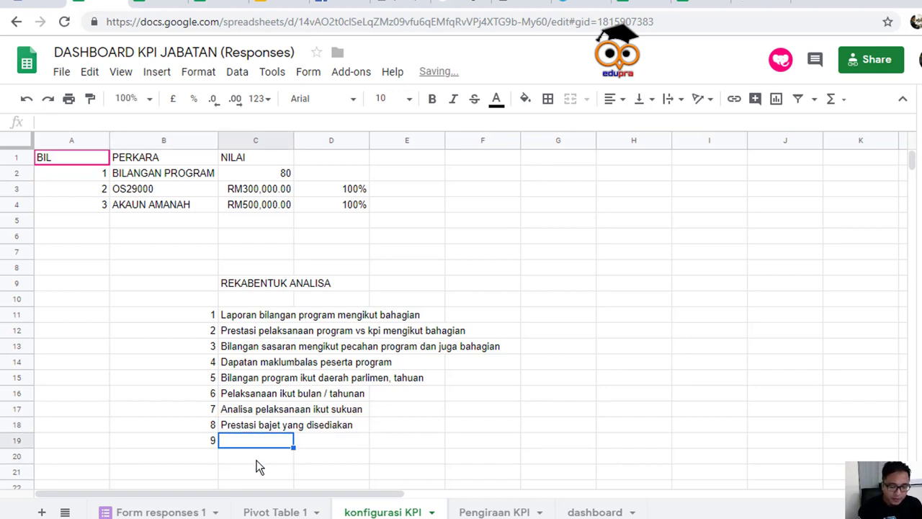
type("Pecahan ")
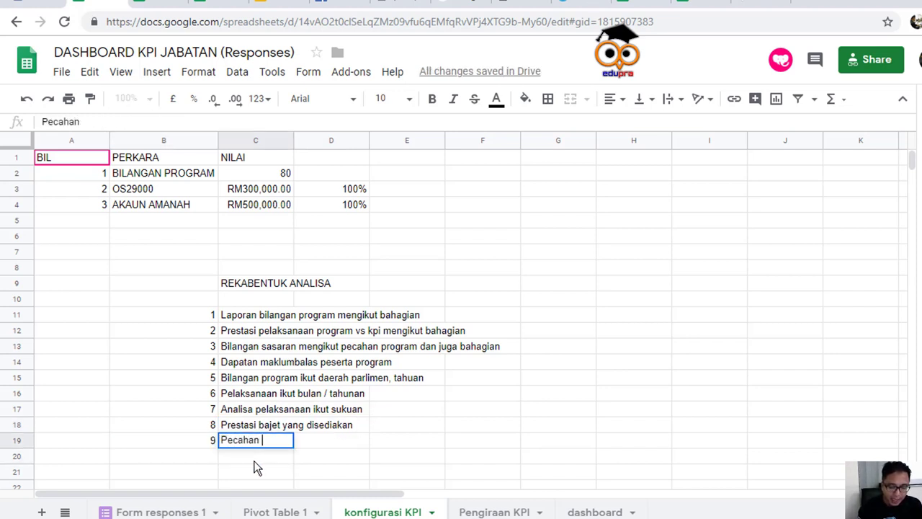
type("perbalanjaan ")
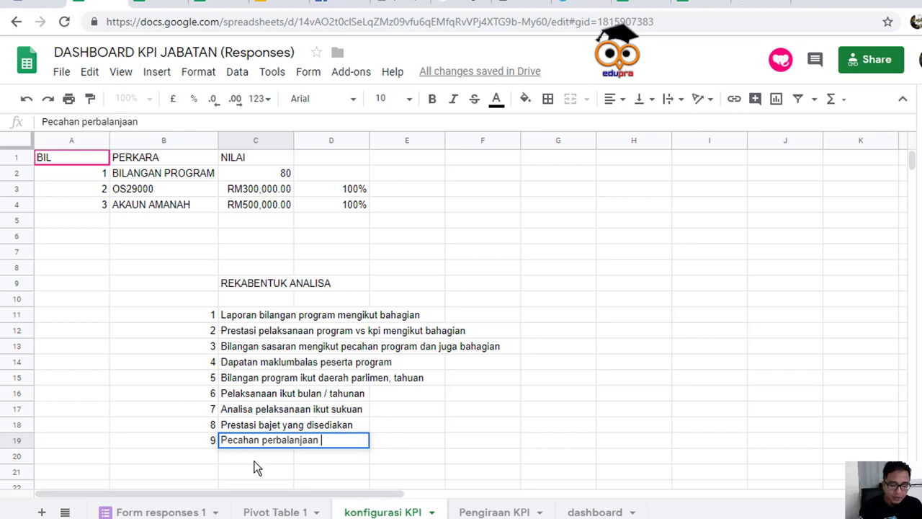
type("ikut bahagian")
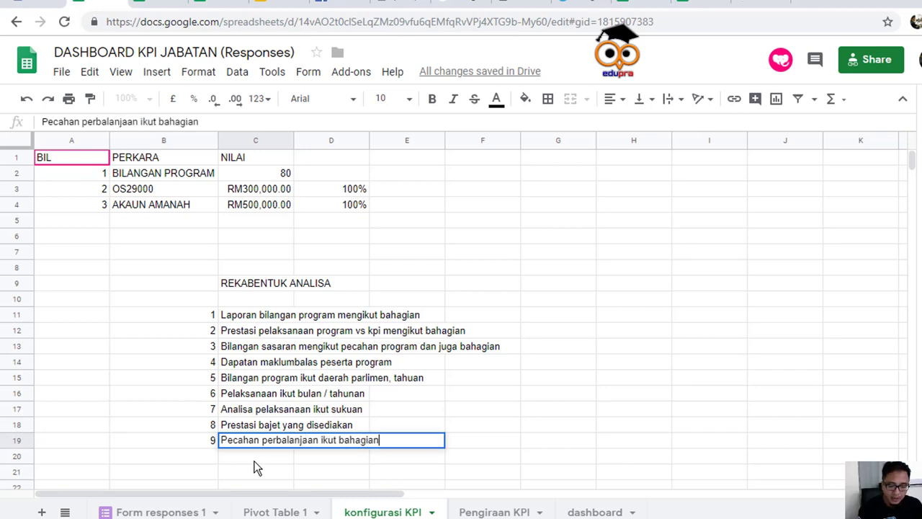
key("Return")
type("10.")
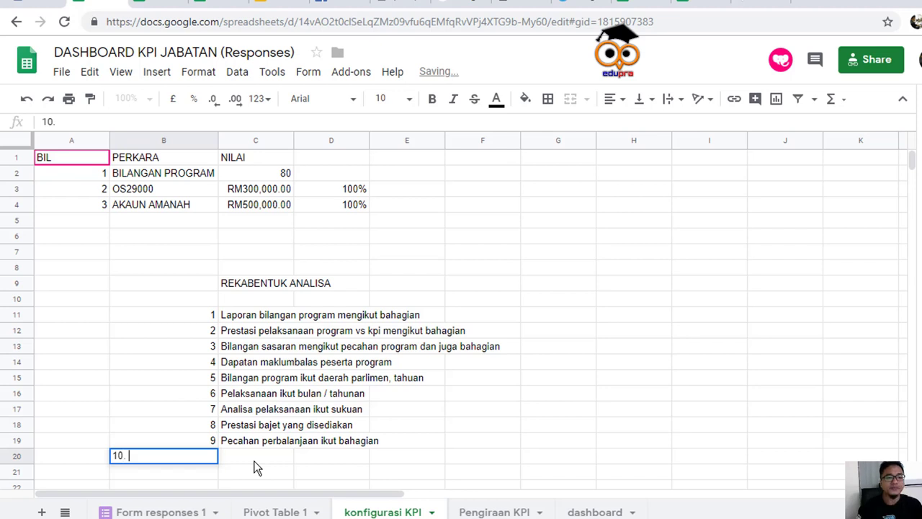
key("Tab")
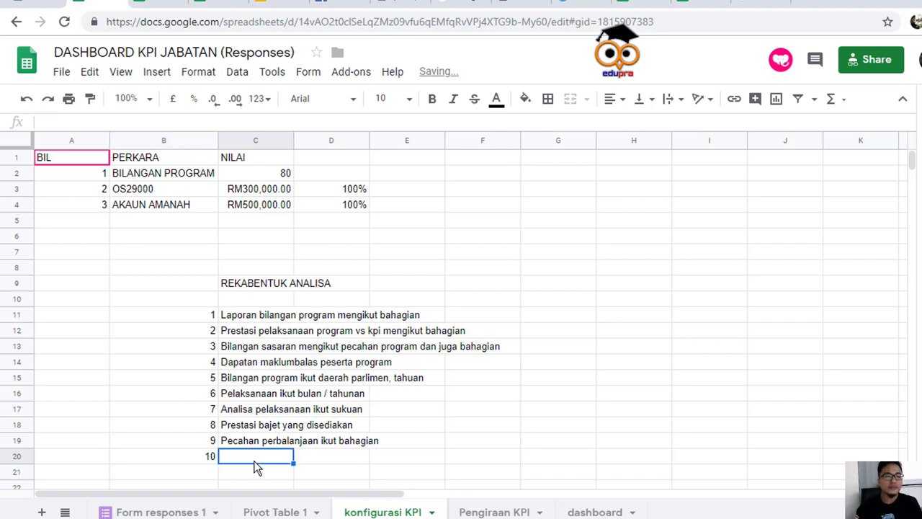
scroll(258, 378, "down", 2)
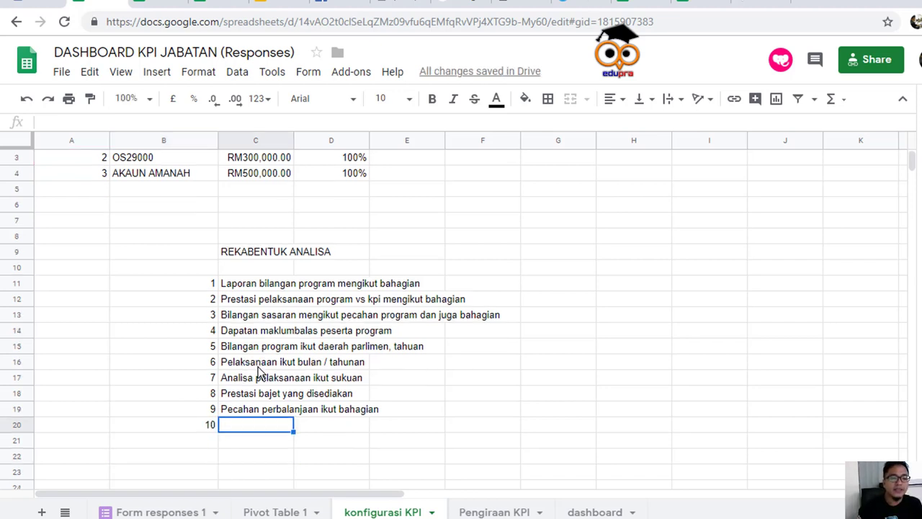
scroll(260, 381, "up", 2)
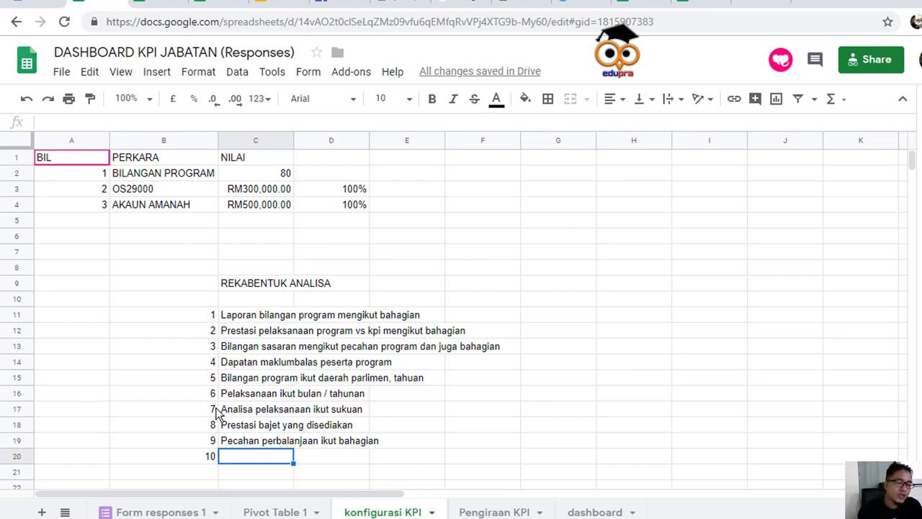
left_click(210, 461)
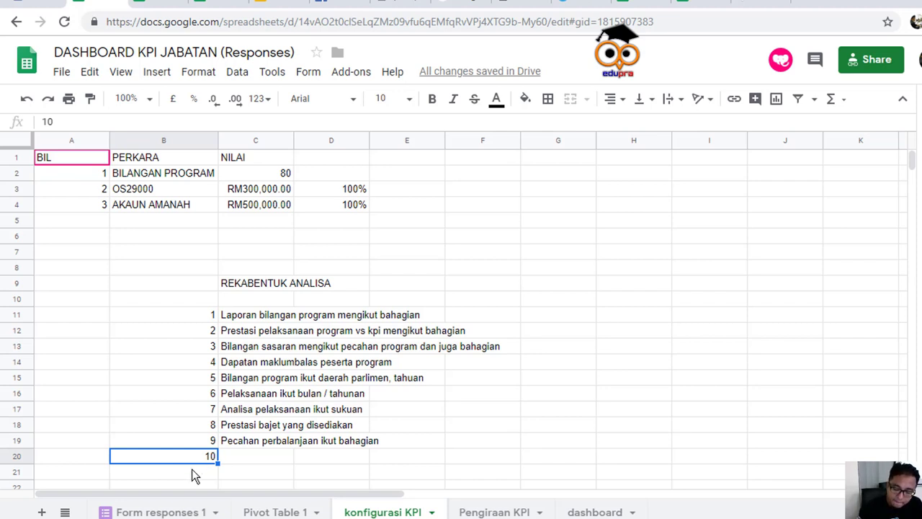
key("Delete")
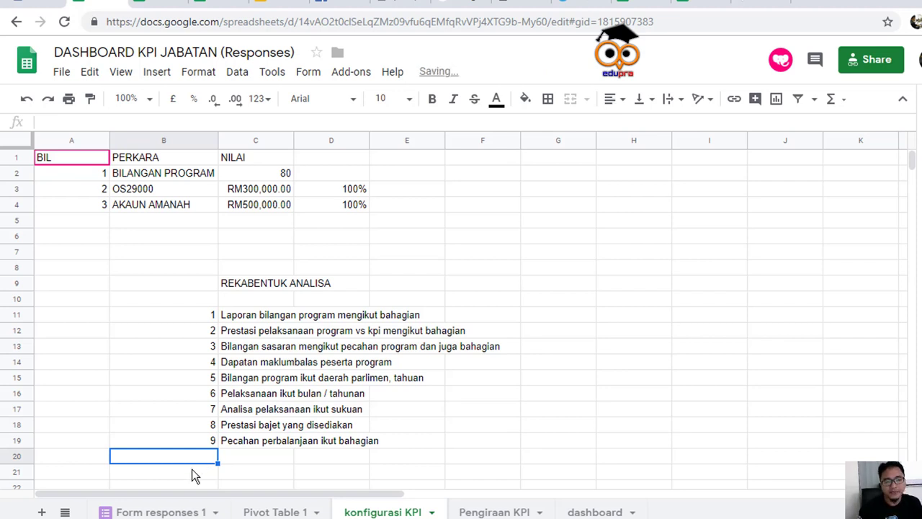
left_click(518, 430)
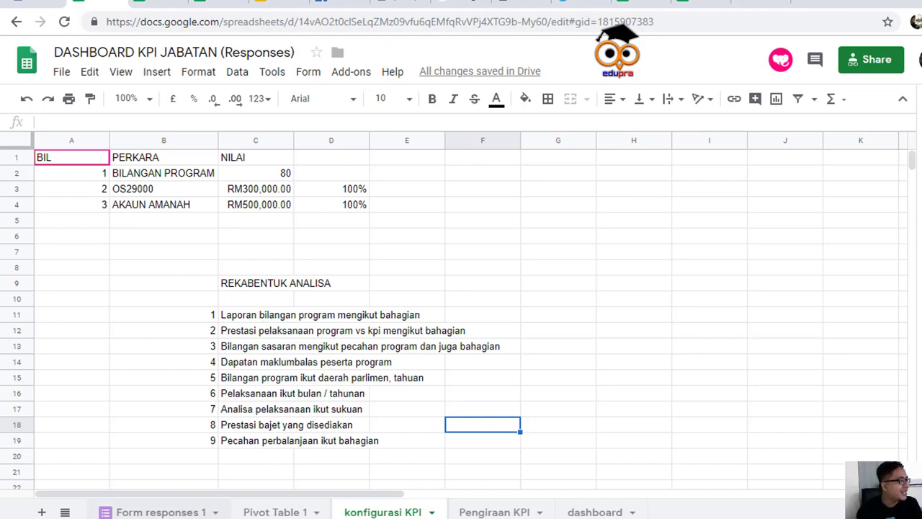
- Return to the Form responses 1 sheet to view the collected programme data
left_click(157, 512)
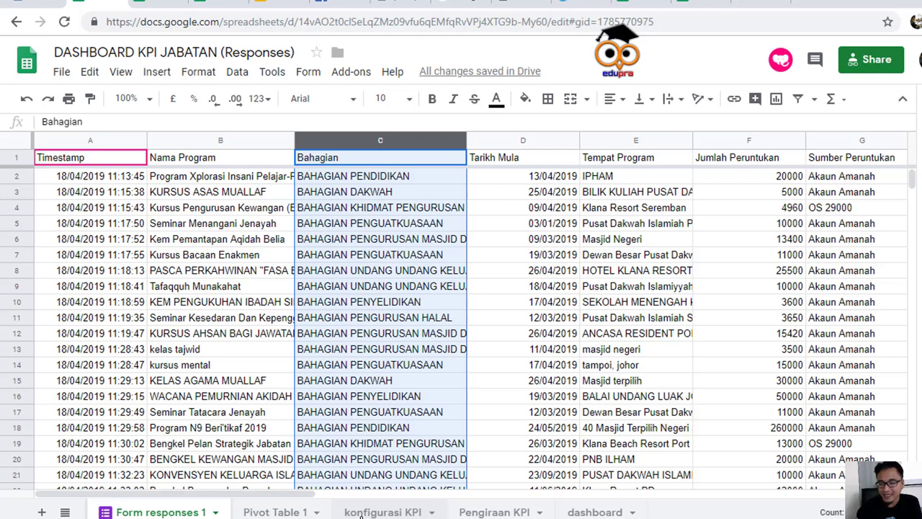
key("F9")
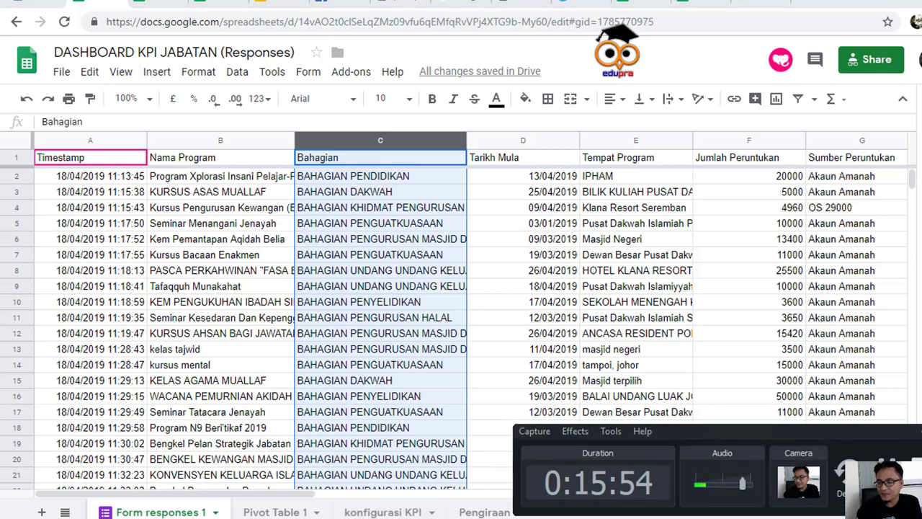